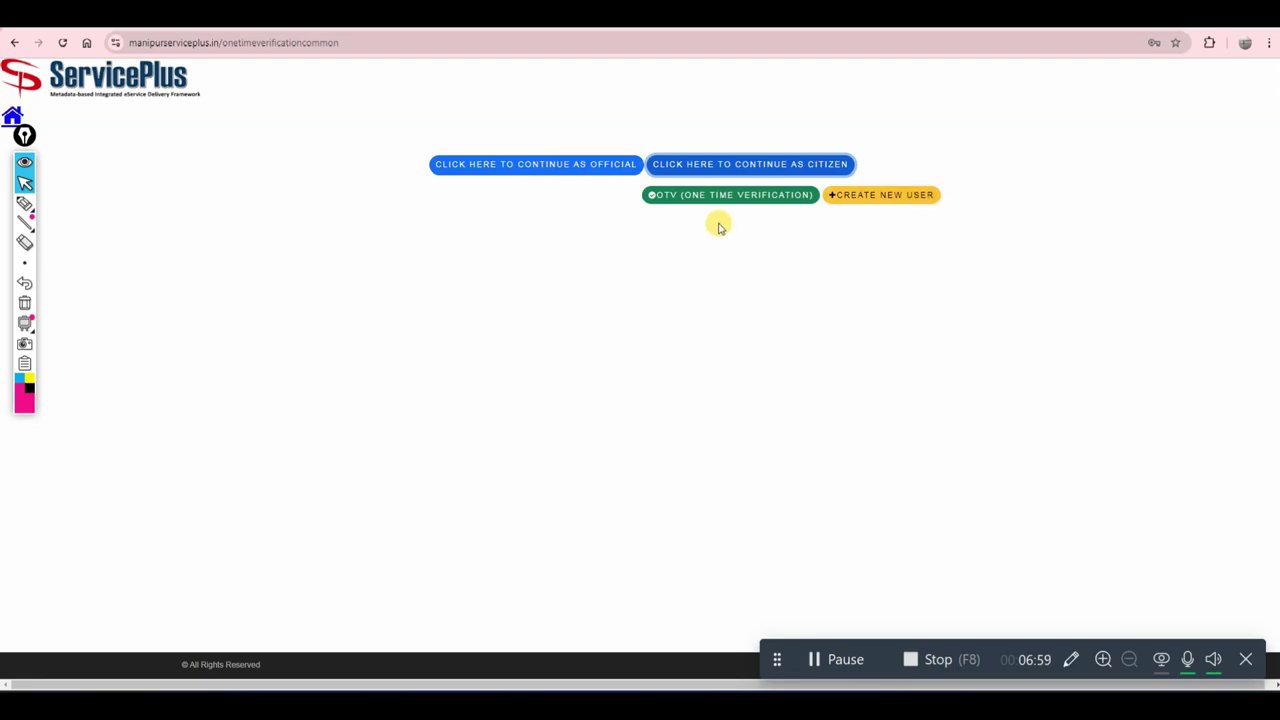
- Draw pen arrows pointing to the OTV (One Time Verification) and Create New User options
click(24, 203)
drag(665, 266, 694, 217)
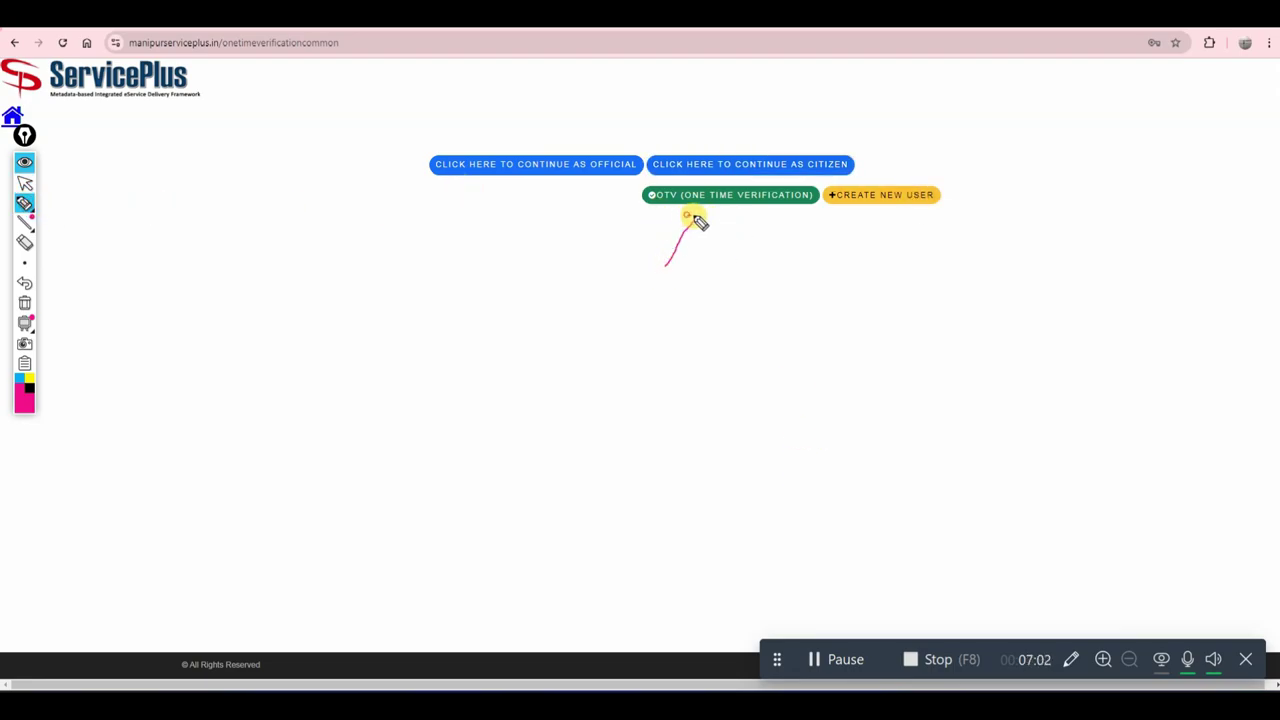
mouse_move(847, 270)
mouse_down()
mouse_move(858, 230)
mouse_move(871, 229)
mouse_move(851, 240)
mouse_up()
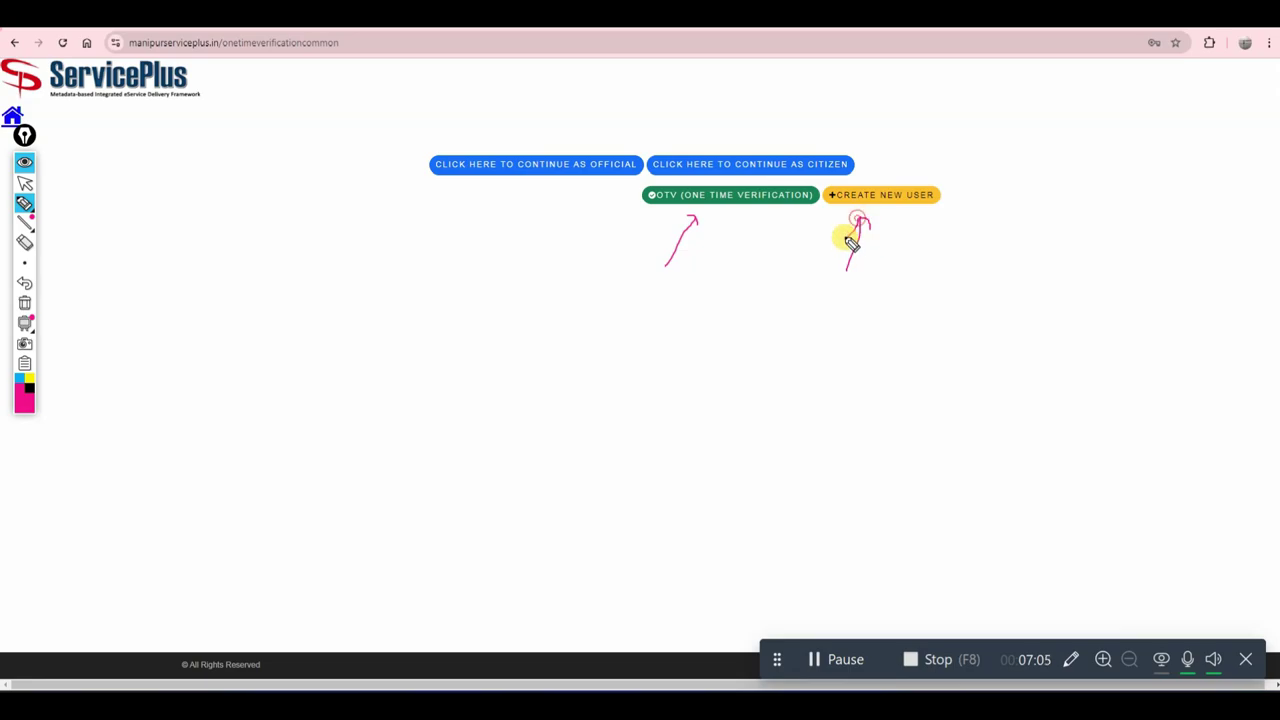
click(805, 659)
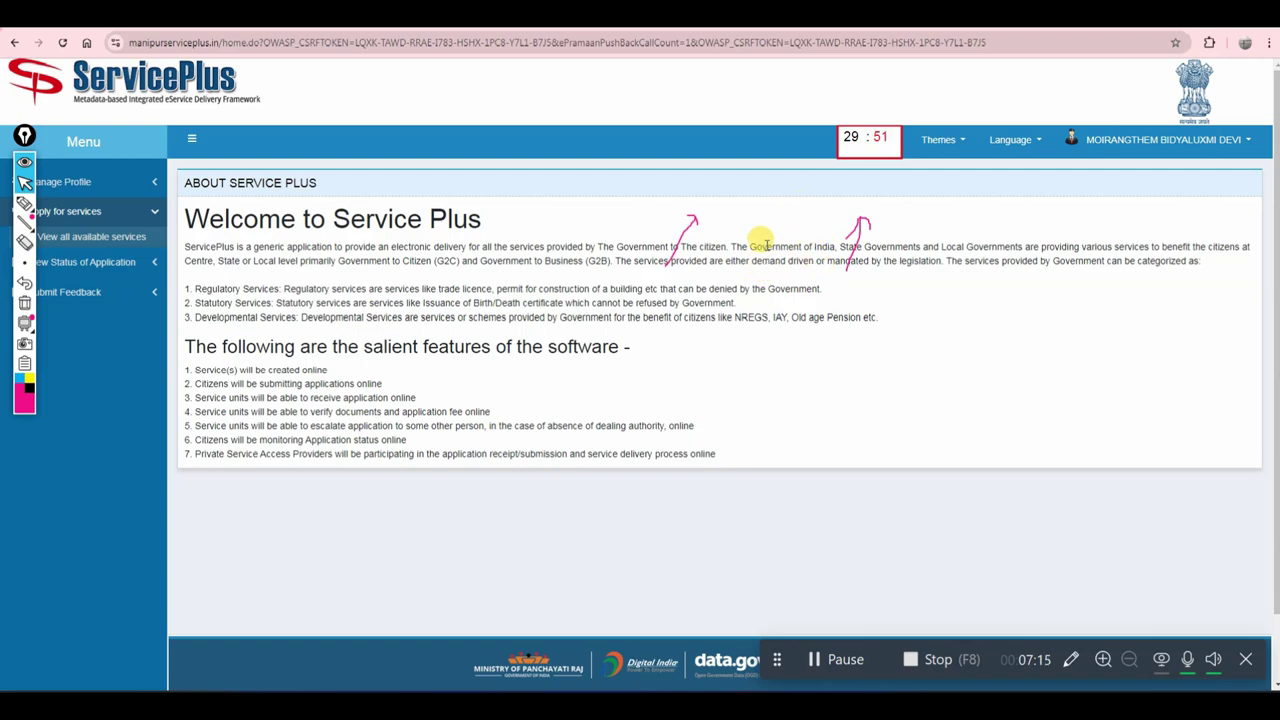
- Undo the pen arrows and move the annotation toolbar off the side menu entries
click(22, 284)
click(22, 284)
click(22, 284)
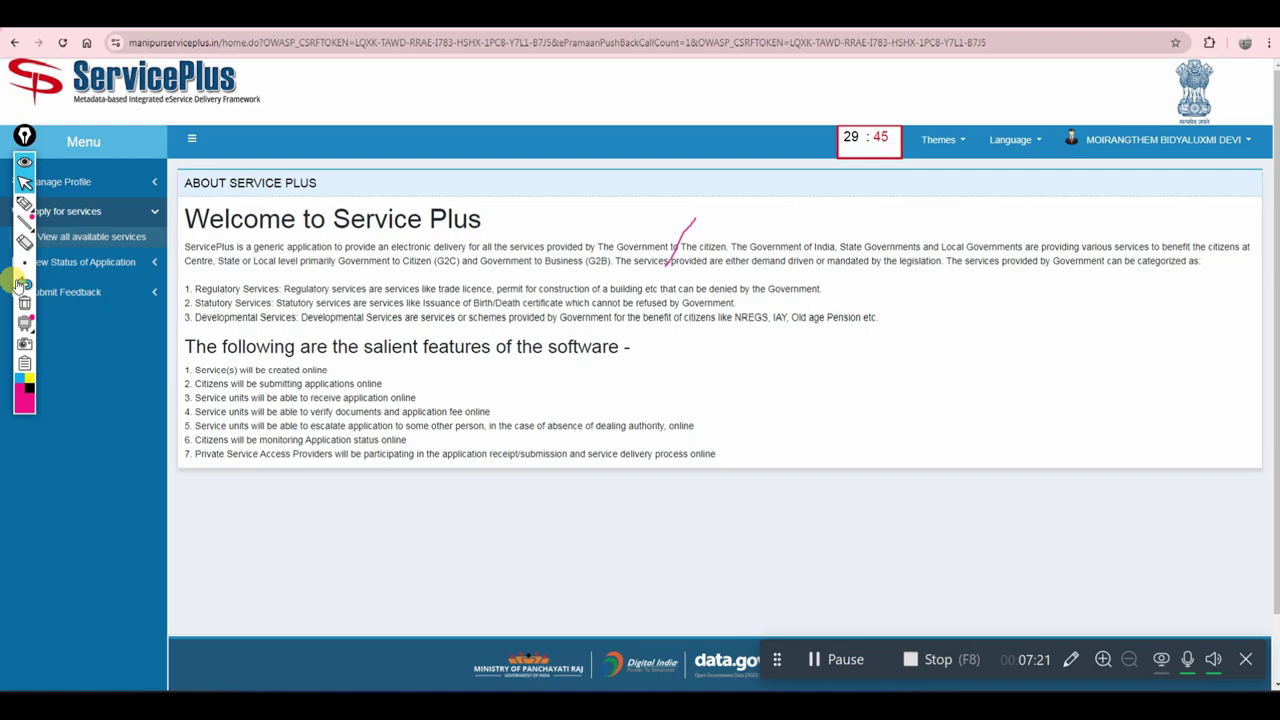
click(22, 284)
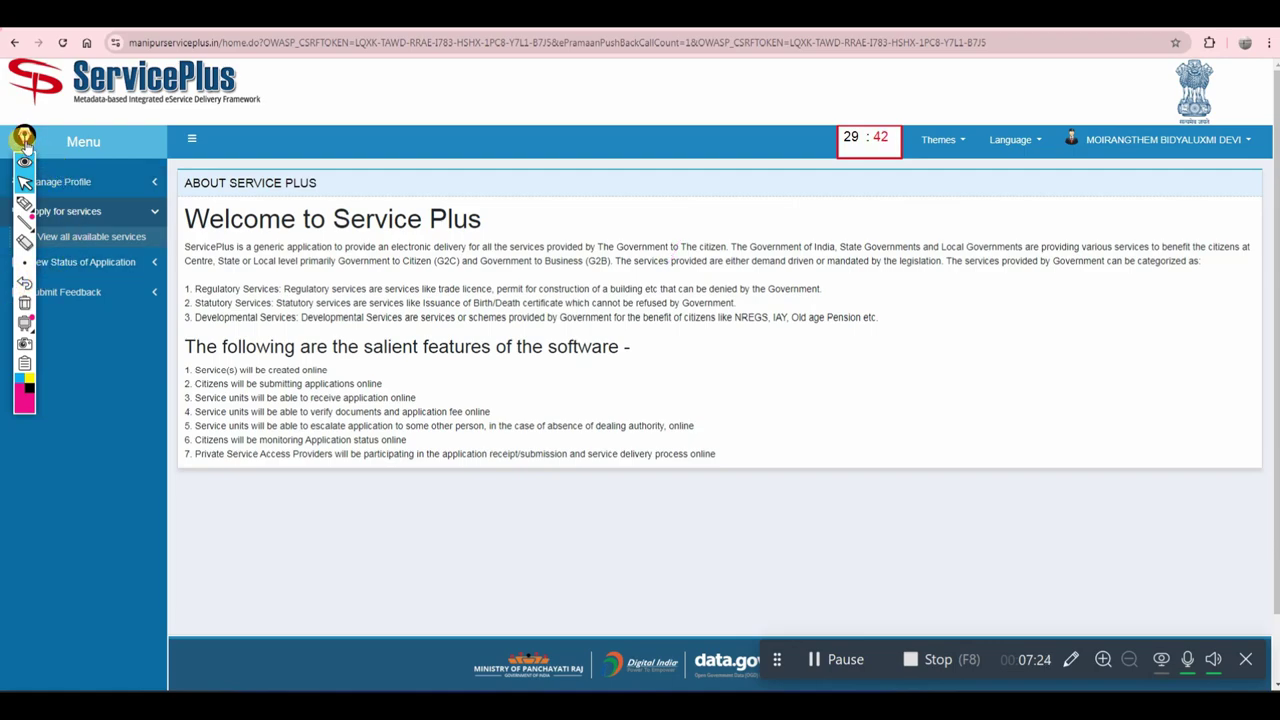
drag(24, 135, 35, 323)
- Circle the View all available services entry with the pen, undo the mark and return to the normal cursor
click(35, 390)
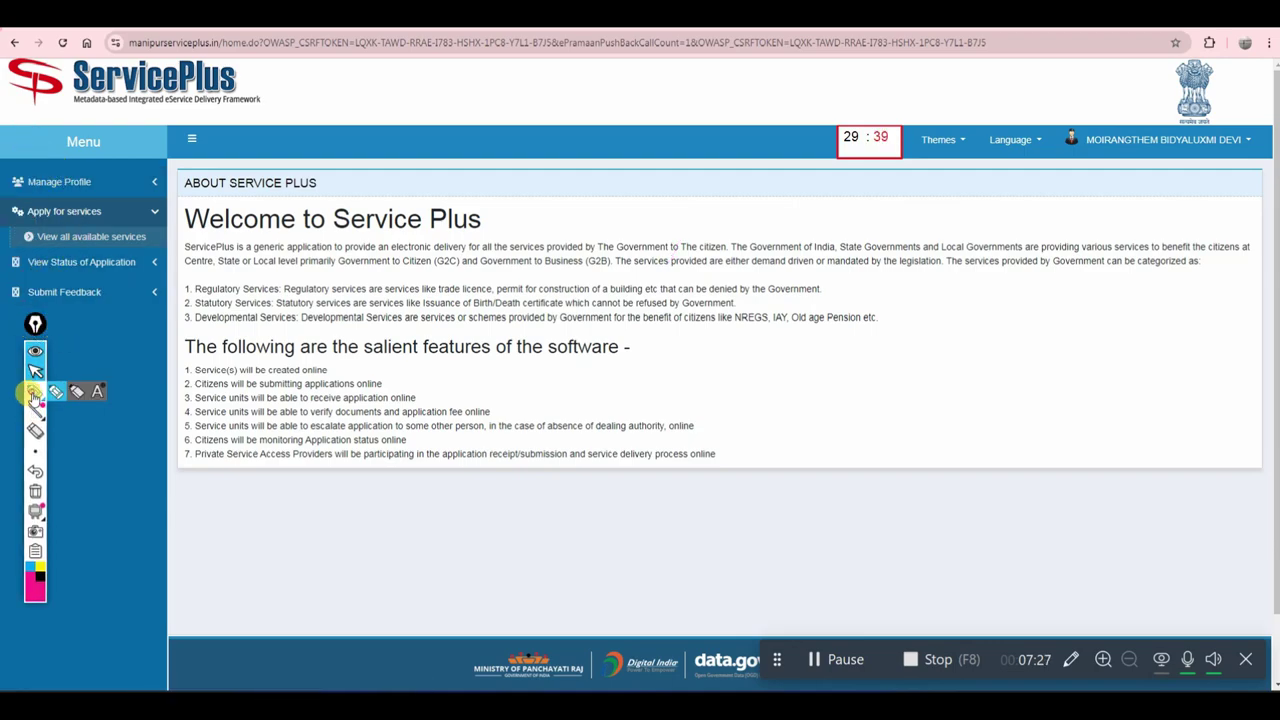
mouse_move(152, 236)
mouse_down()
mouse_move(34, 240)
mouse_move(145, 234)
mouse_up()
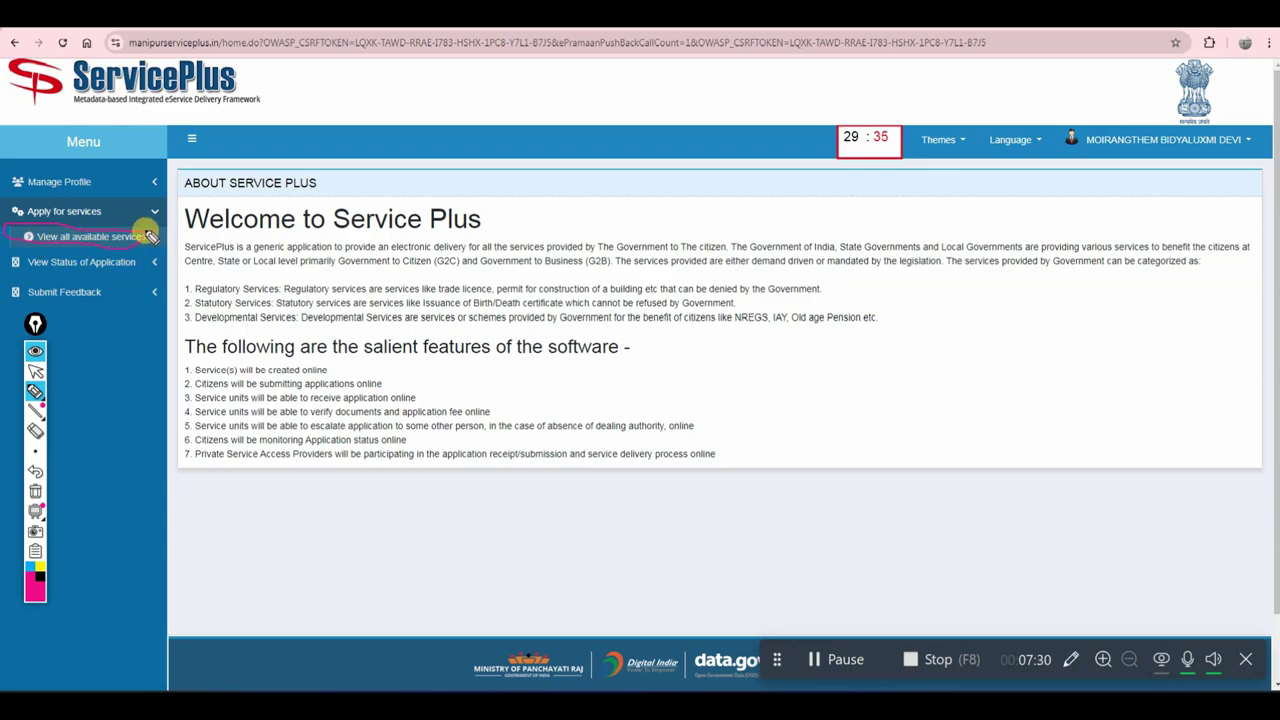
click(35, 473)
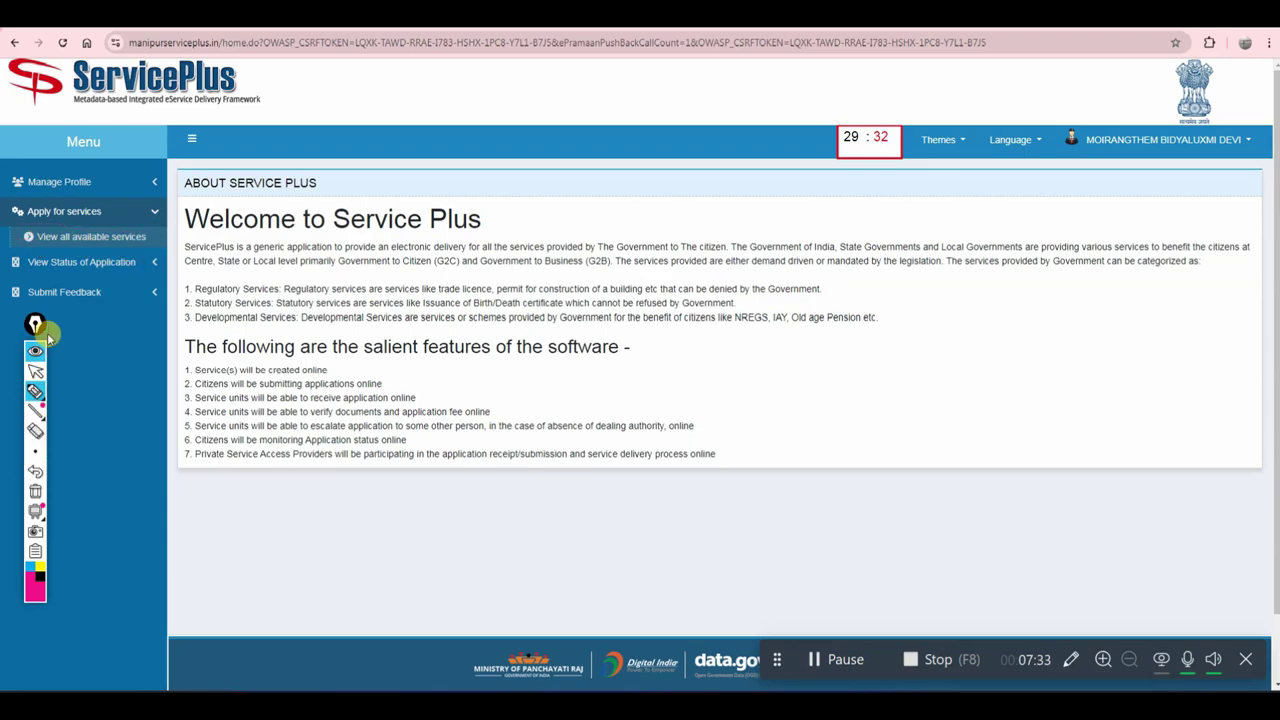
click(35, 372)
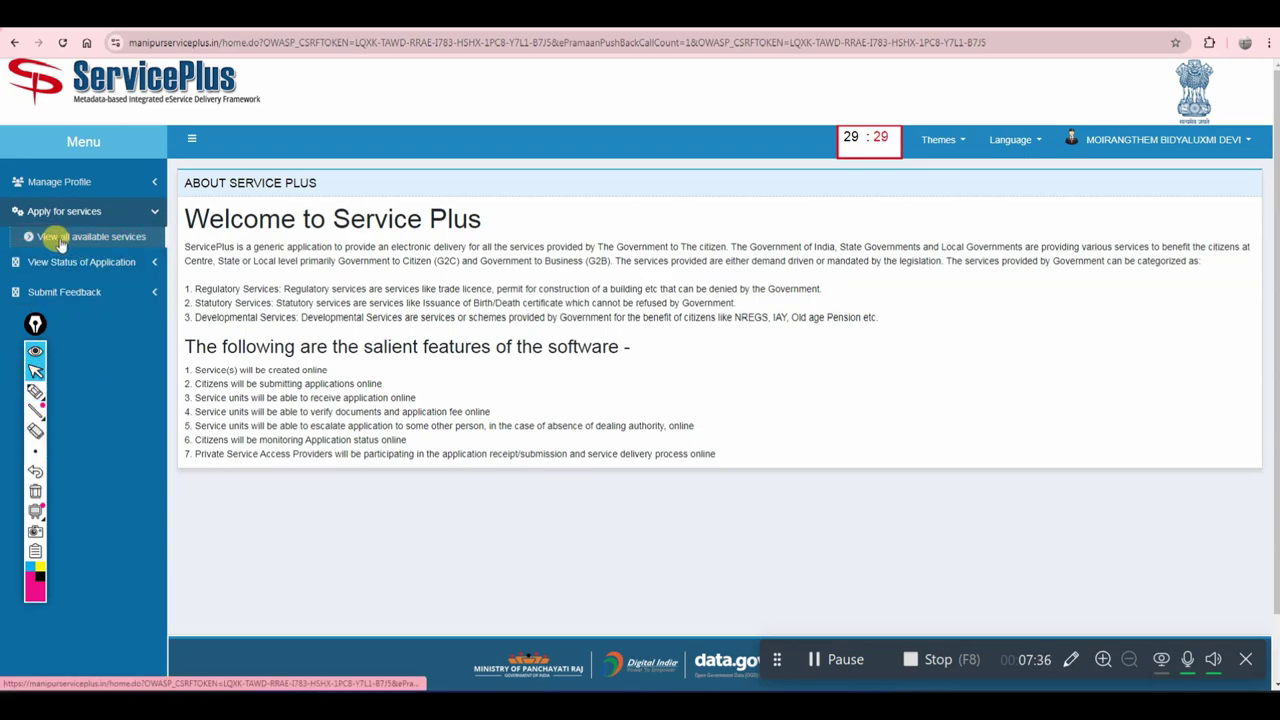
- Display all available services and open the Farmer Compensation application form of the Board of Revenue
click(60, 243)
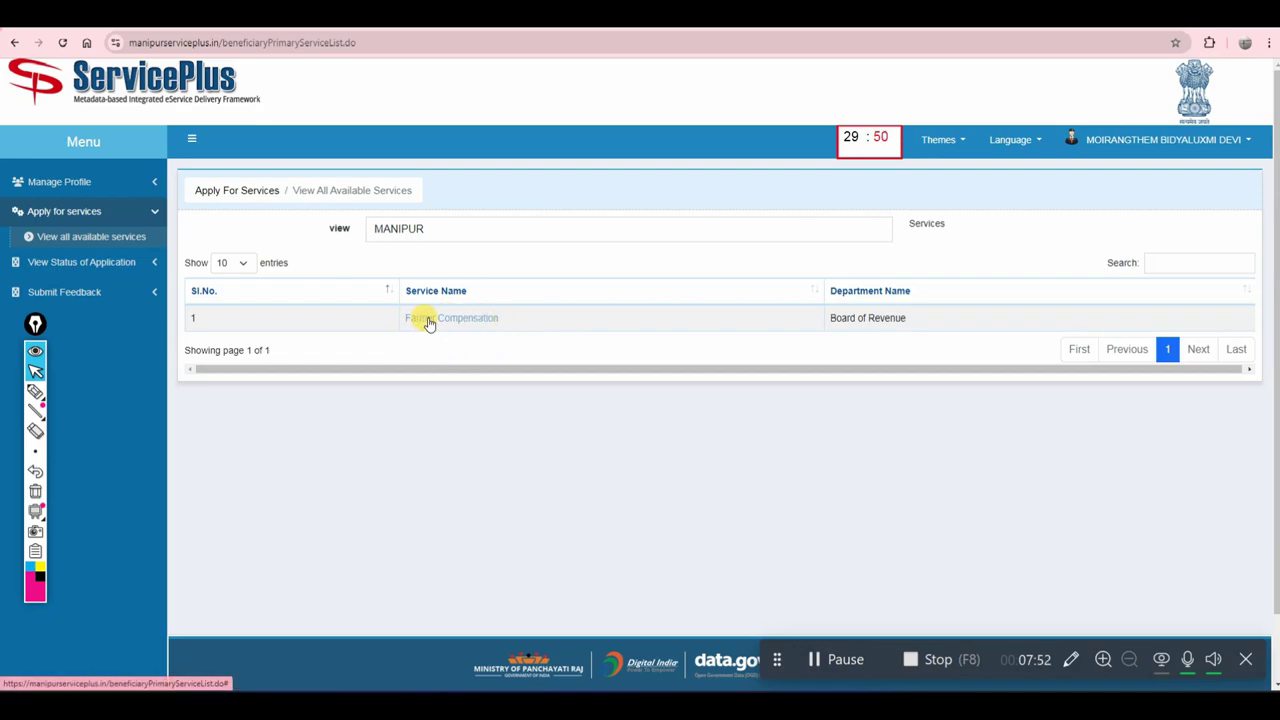
triple_click(832, 318)
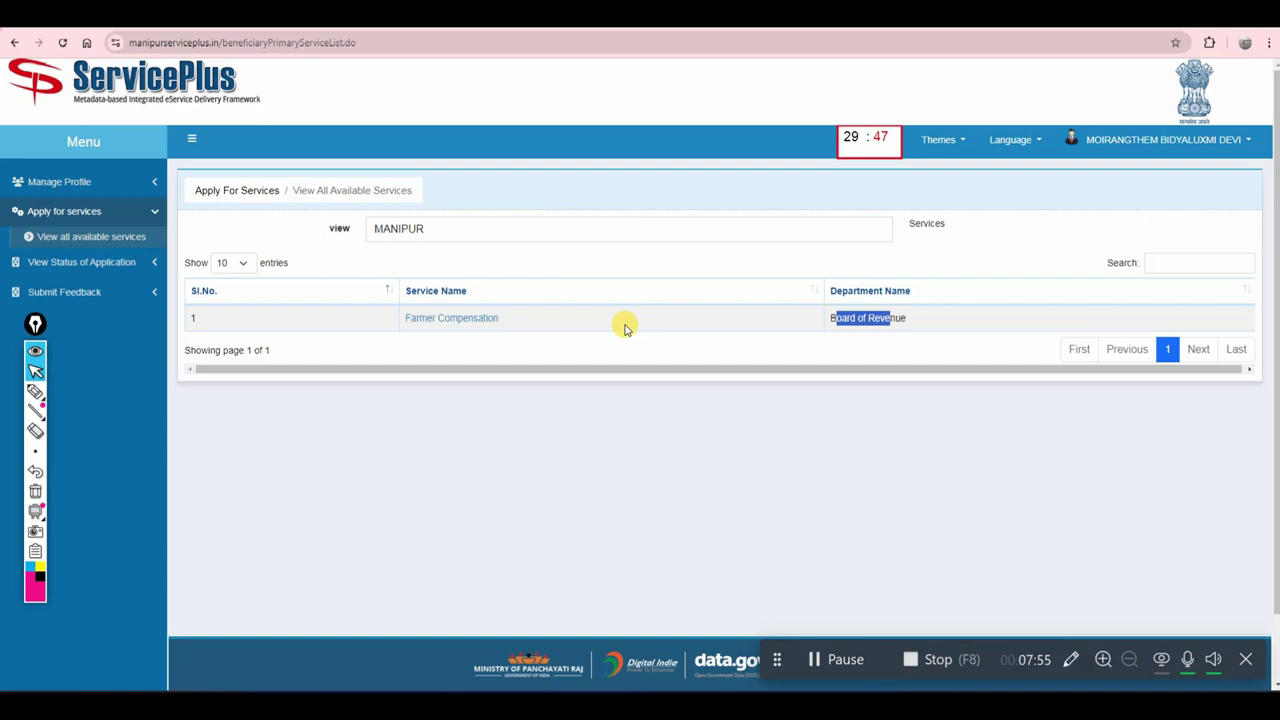
click(546, 320)
click(445, 320)
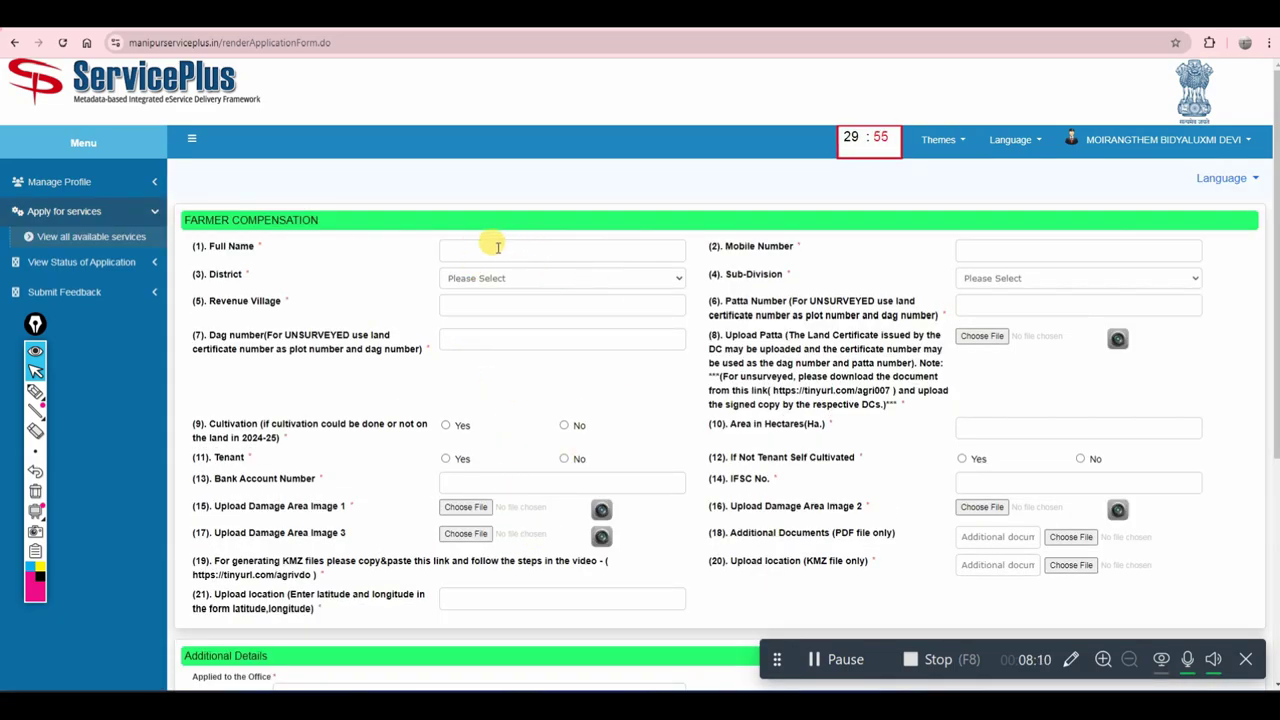
- Enter the applicant's full name and set the district to Bishnupur
click(517, 250)
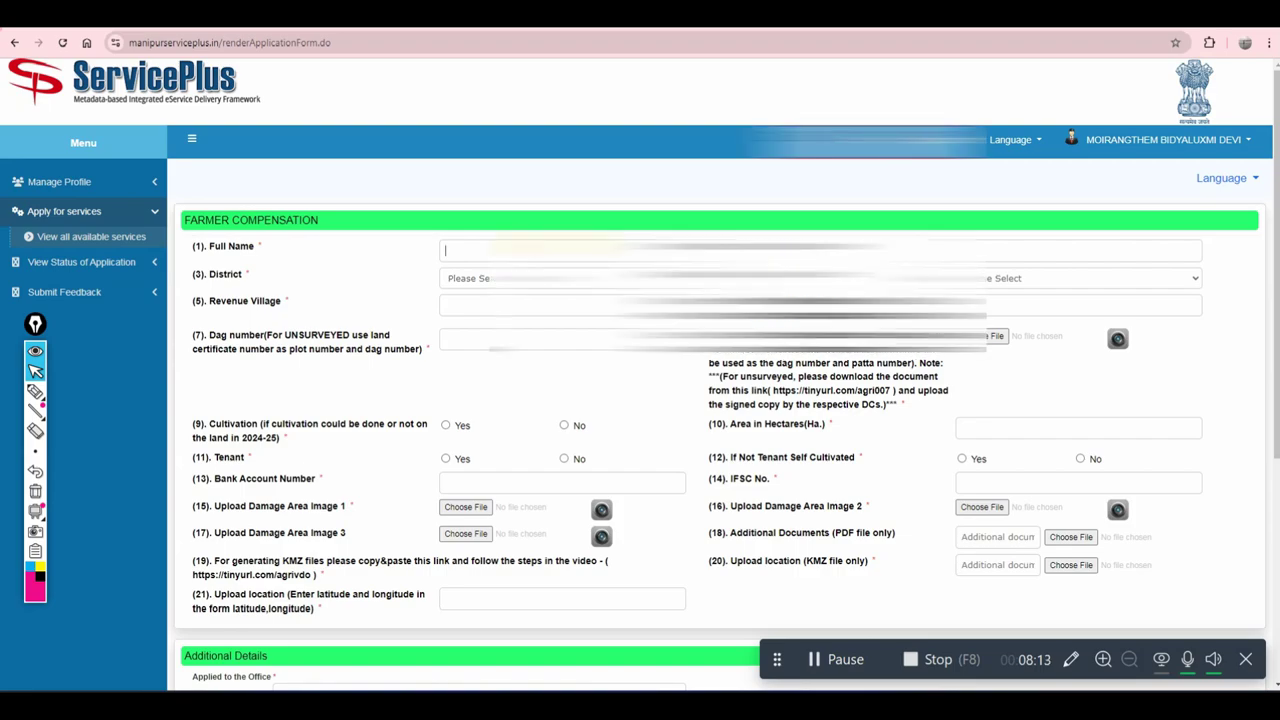
text(Moirangth)
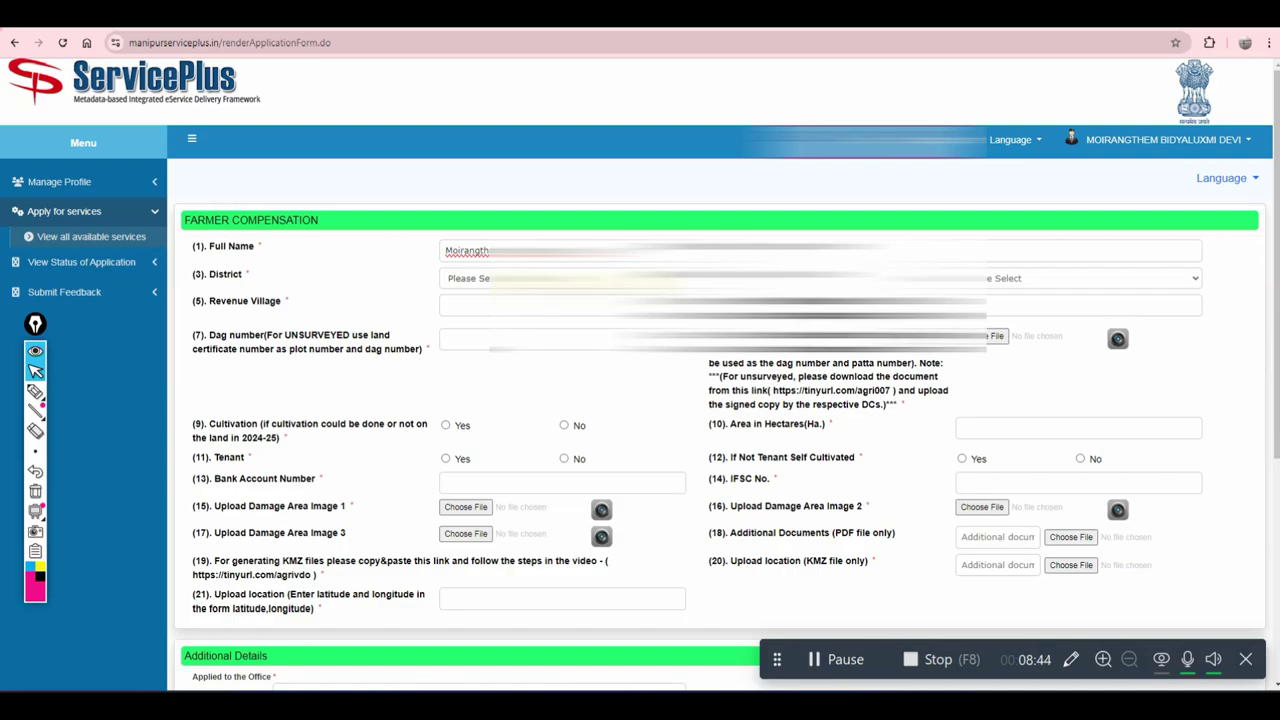
click(988, 278)
key(Down)
key(Return)
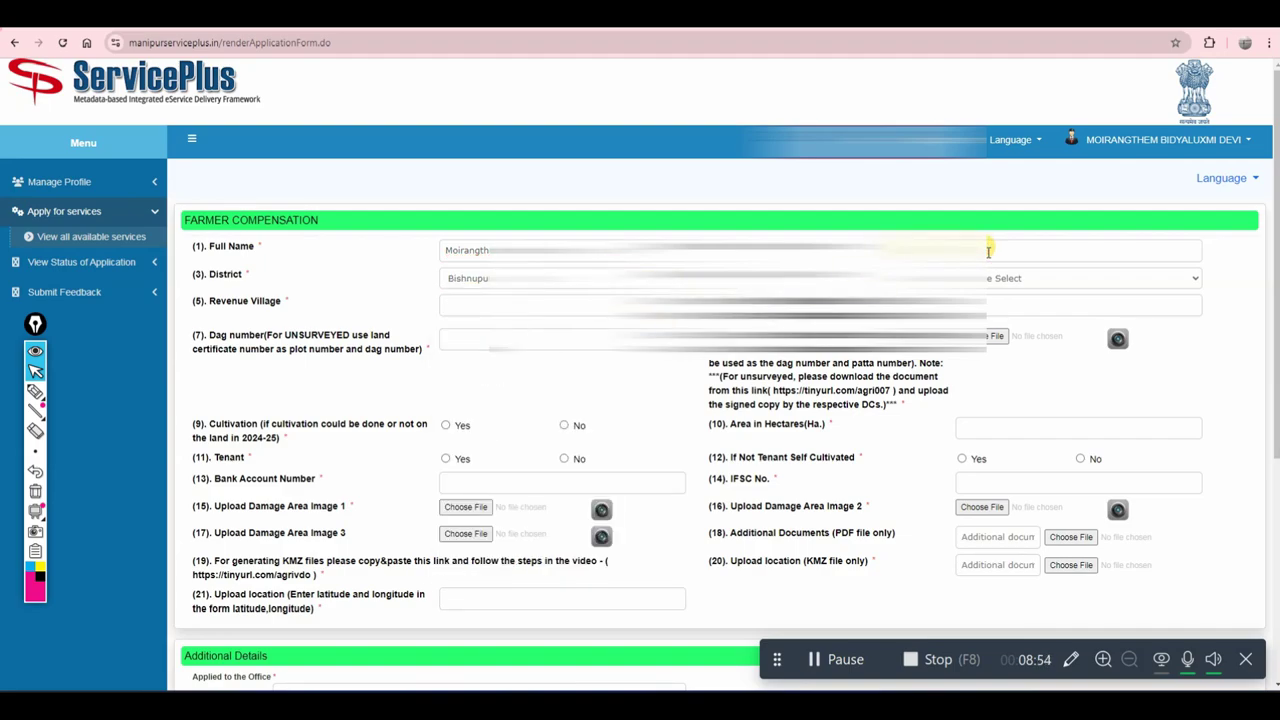
- Enter the applicant's mobile number and set the sub-division to Moirang
text(a)
text(532)
click(1000, 278)
click(995, 328)
- Enter kumbi as the revenue village and fill in the land's dag number
text(K)
text(kumbi)
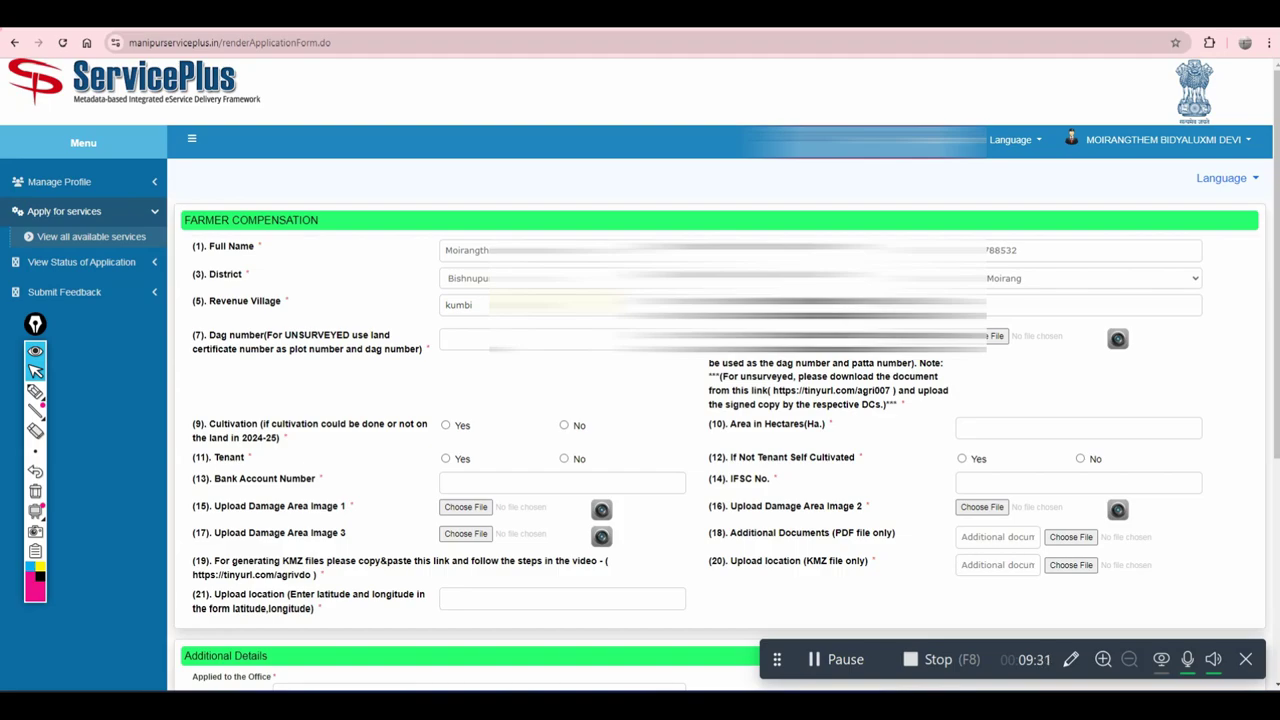
text(6094)
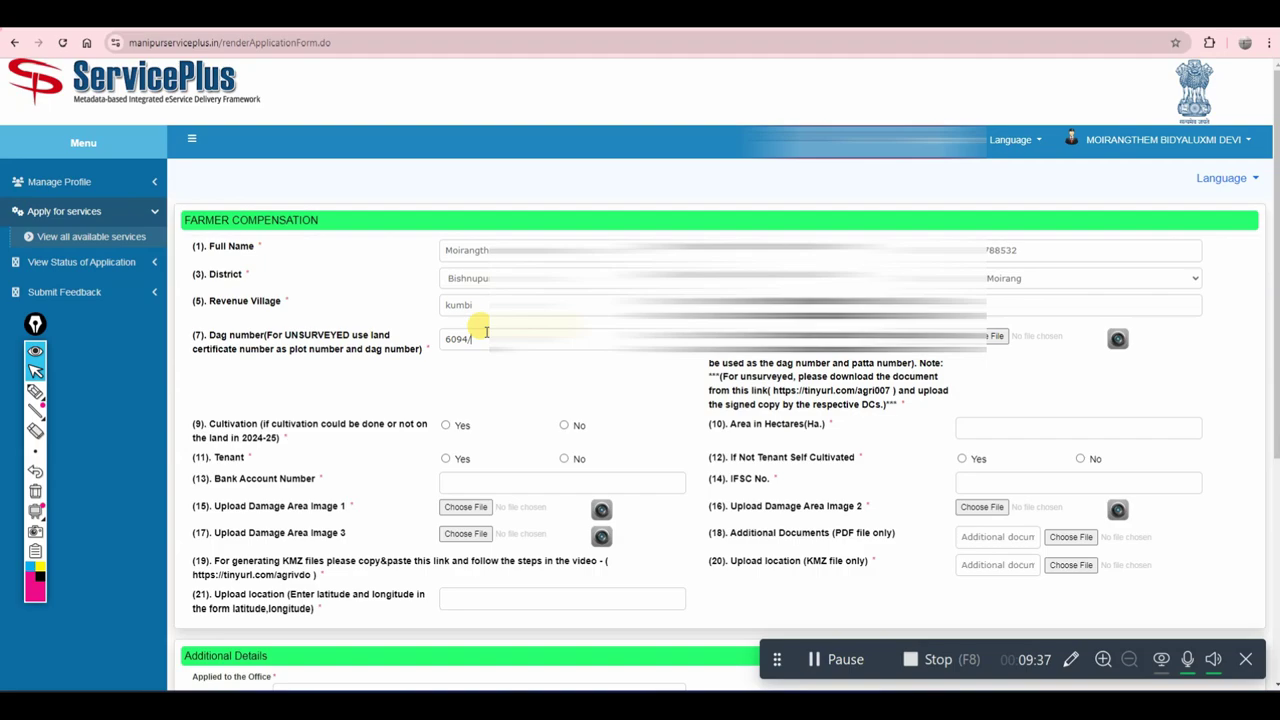
text(/317)
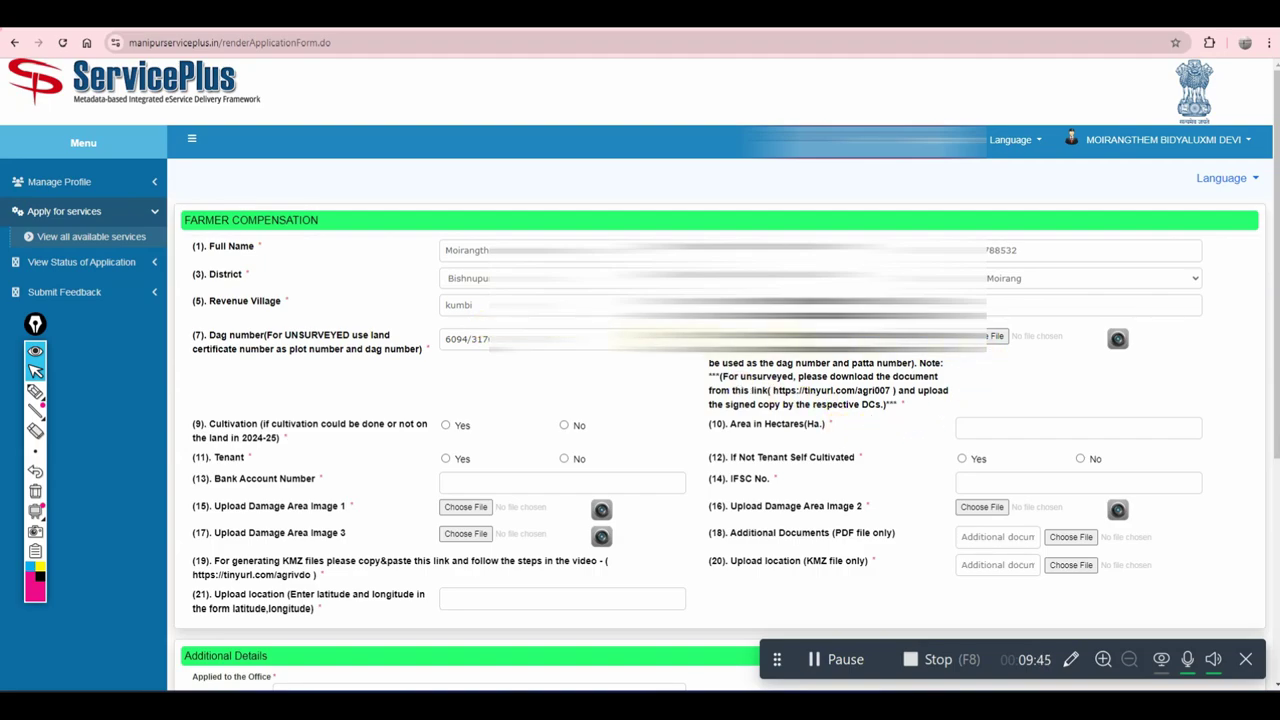
- Attach patta2.jpg from the applicant's document folder as the Upload Patta file
click(996, 336)
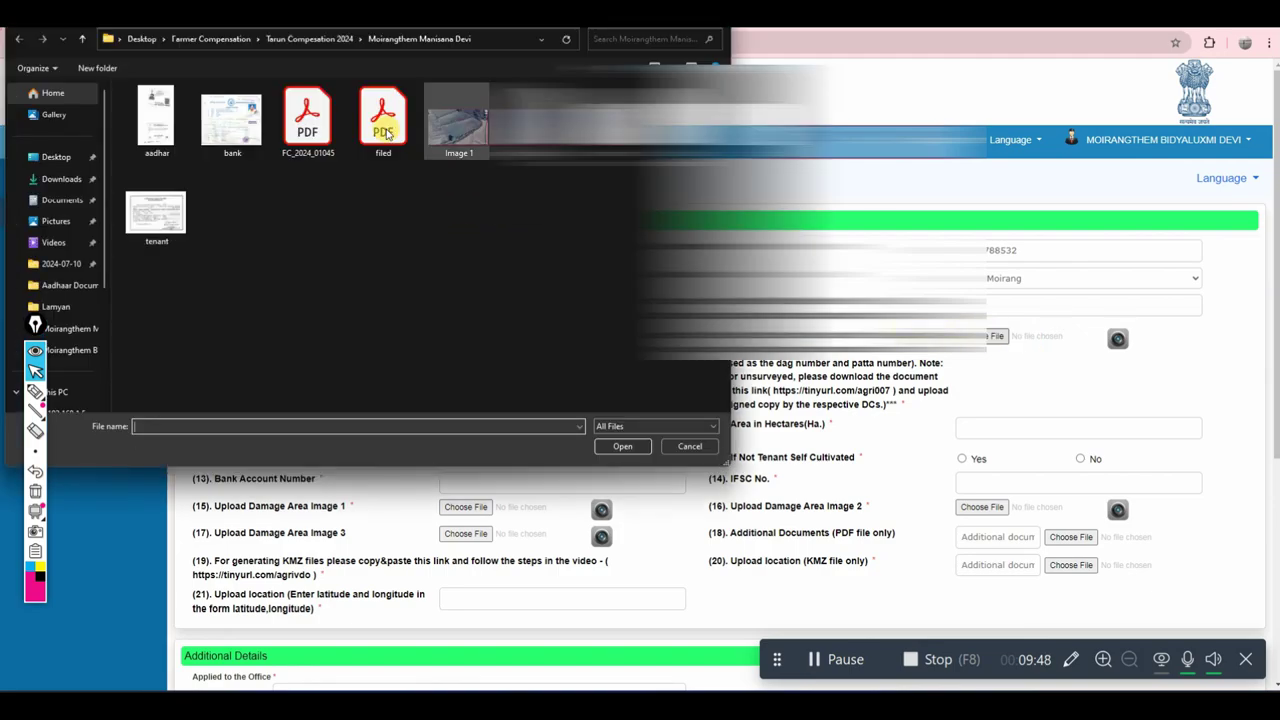
click(355, 38)
double_click(241, 110)
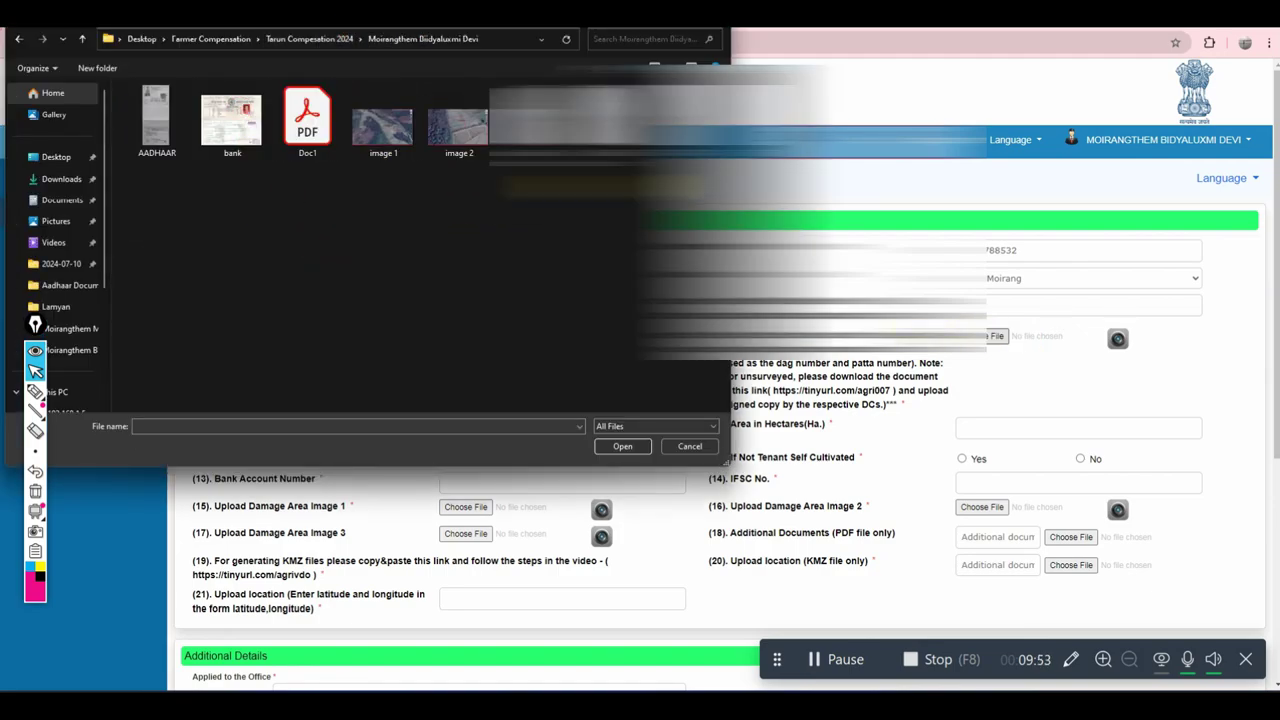
double_click(303, 120)
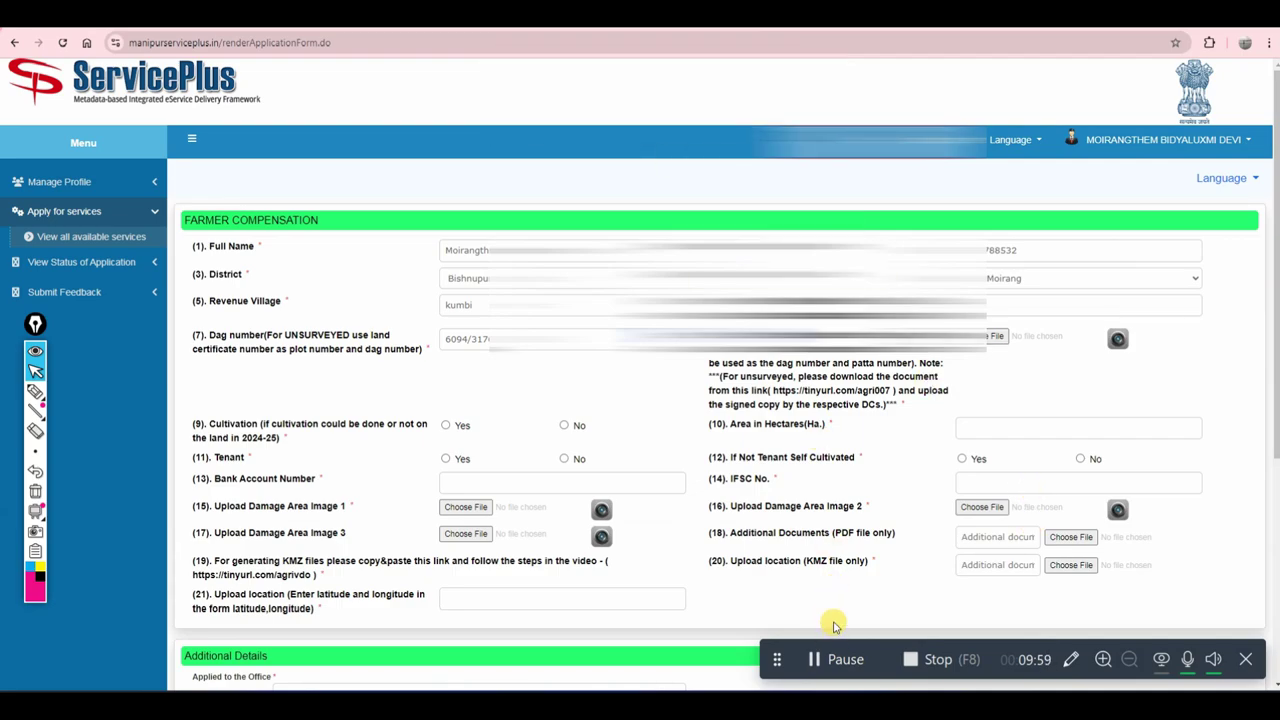
click(820, 659)
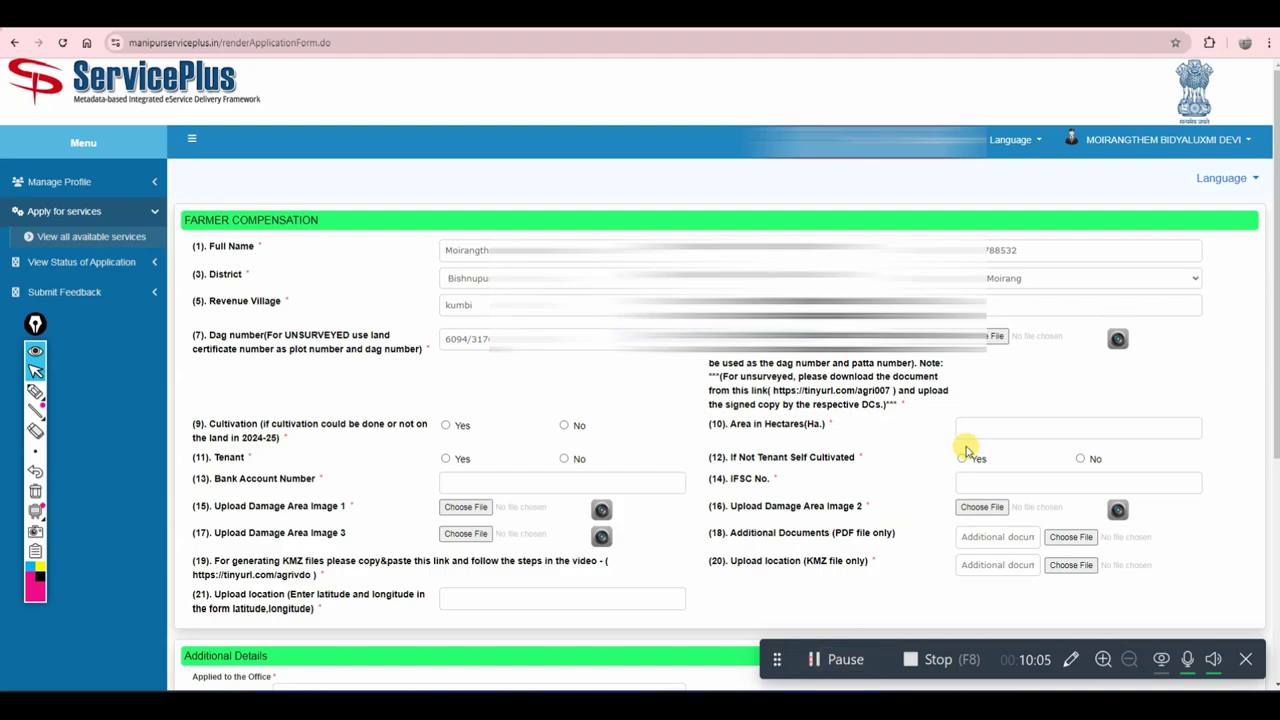
click(997, 336)
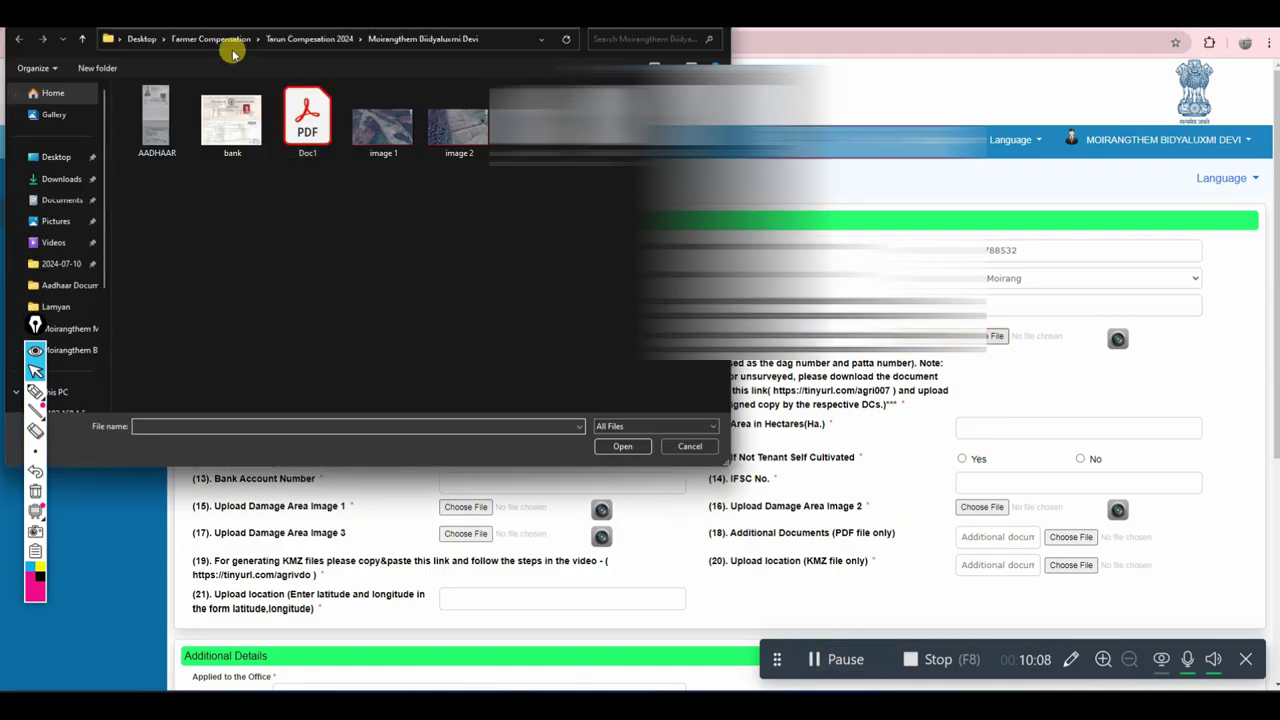
key(Escape)
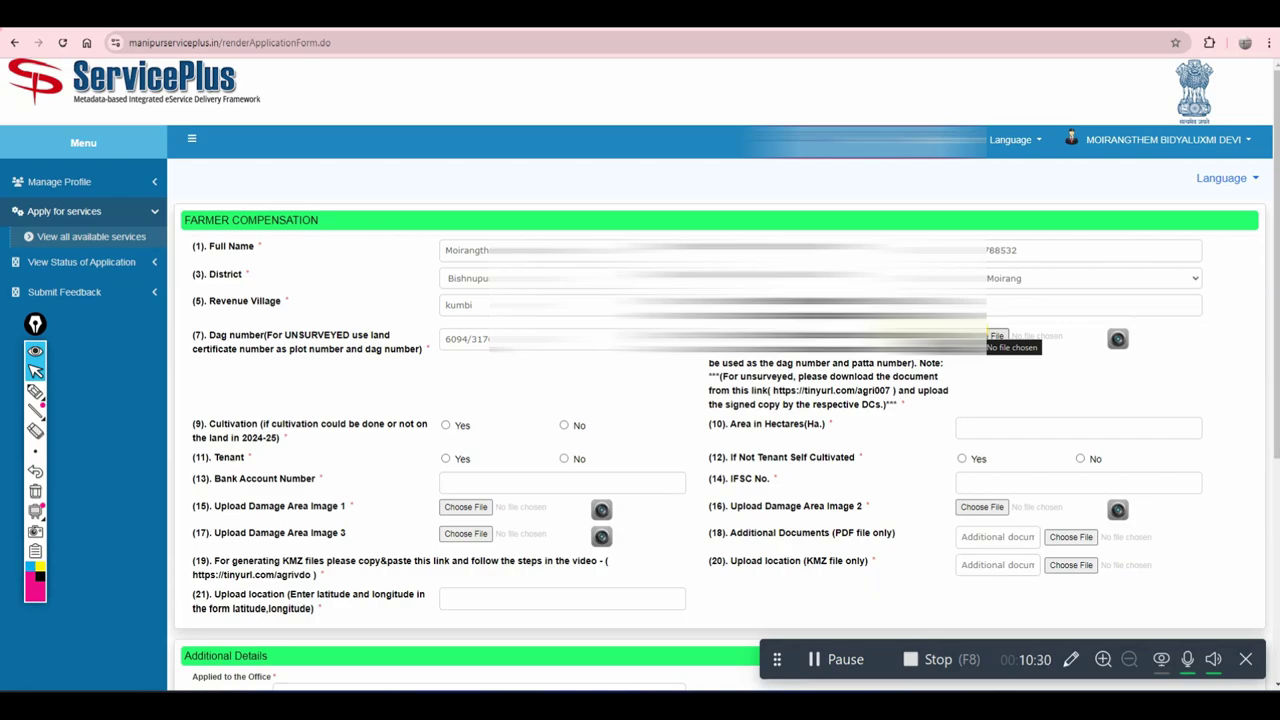
click(990, 338)
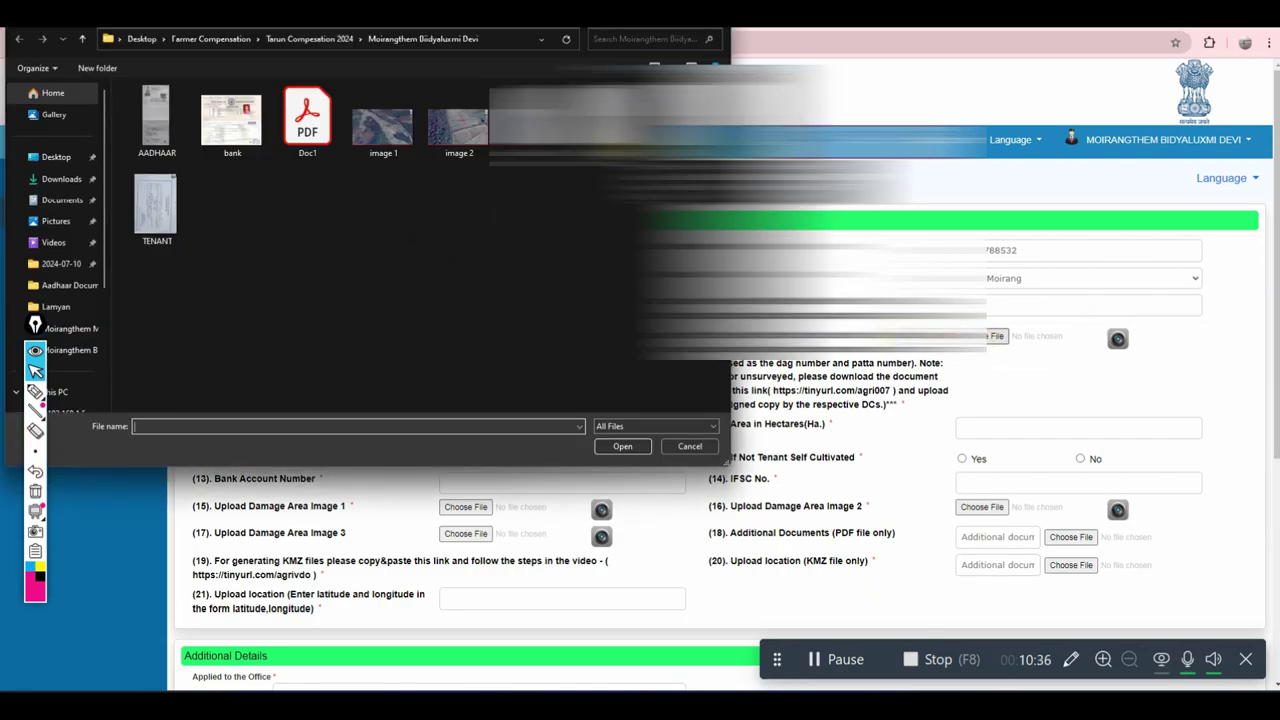
double_click(155, 205)
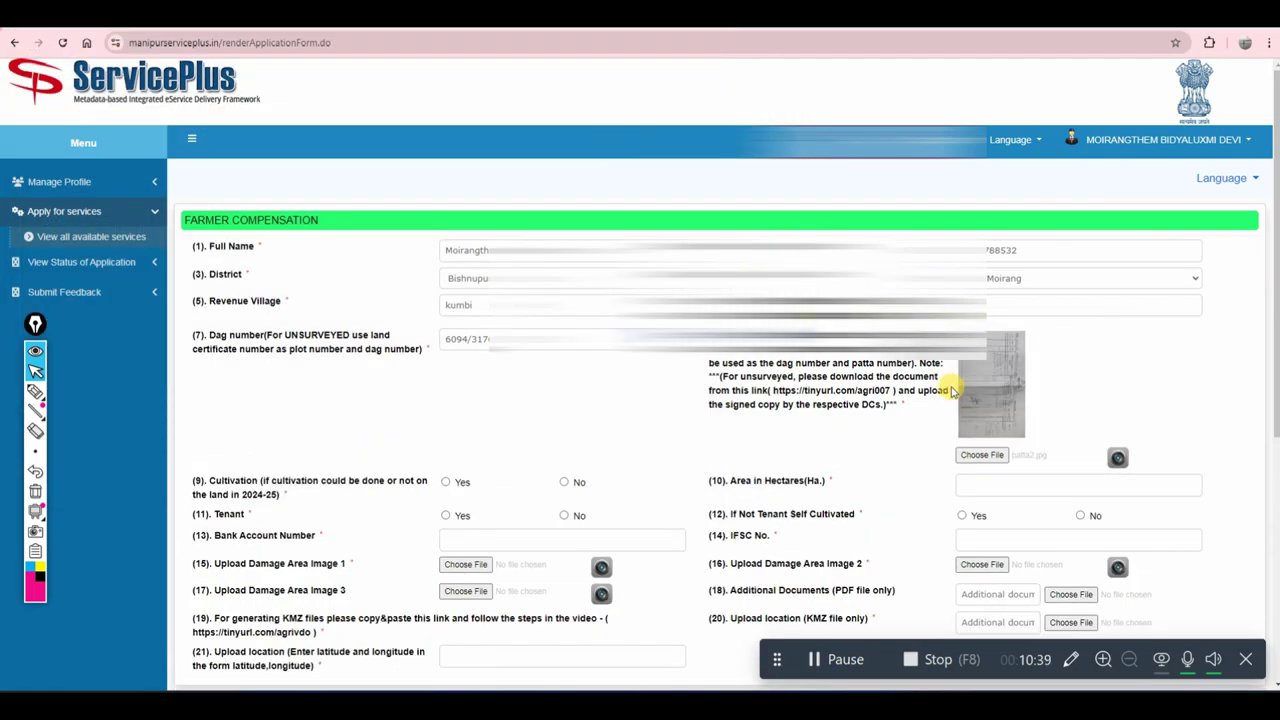
- Answer Yes to the Cultivation, Tenant and If Not Tenant Self Cultivated questions
scroll(250, 408, down, 3)
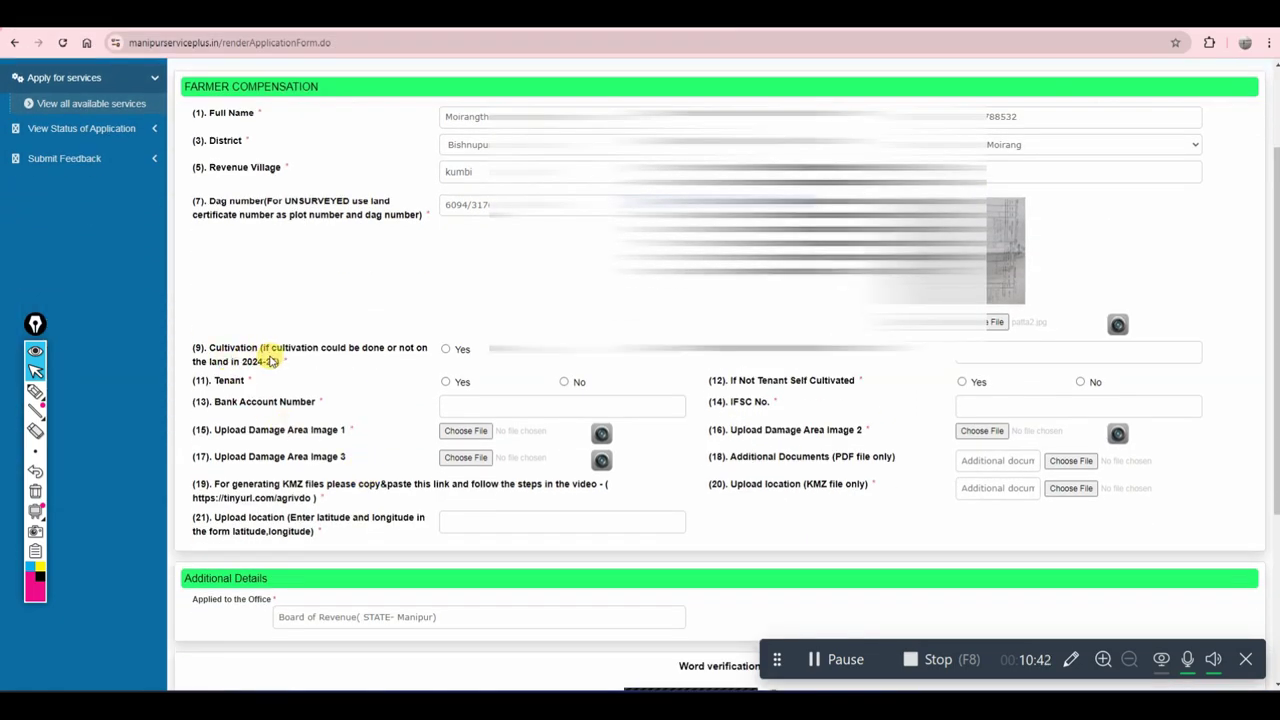
click(447, 348)
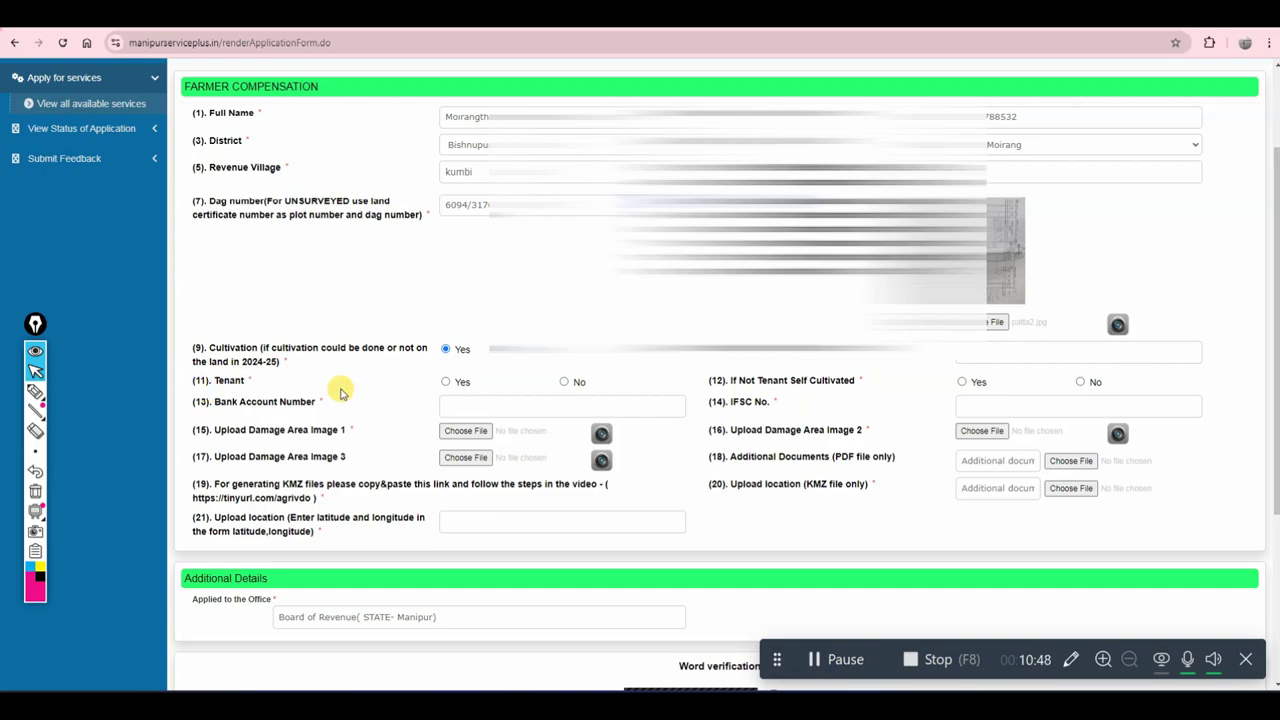
click(446, 382)
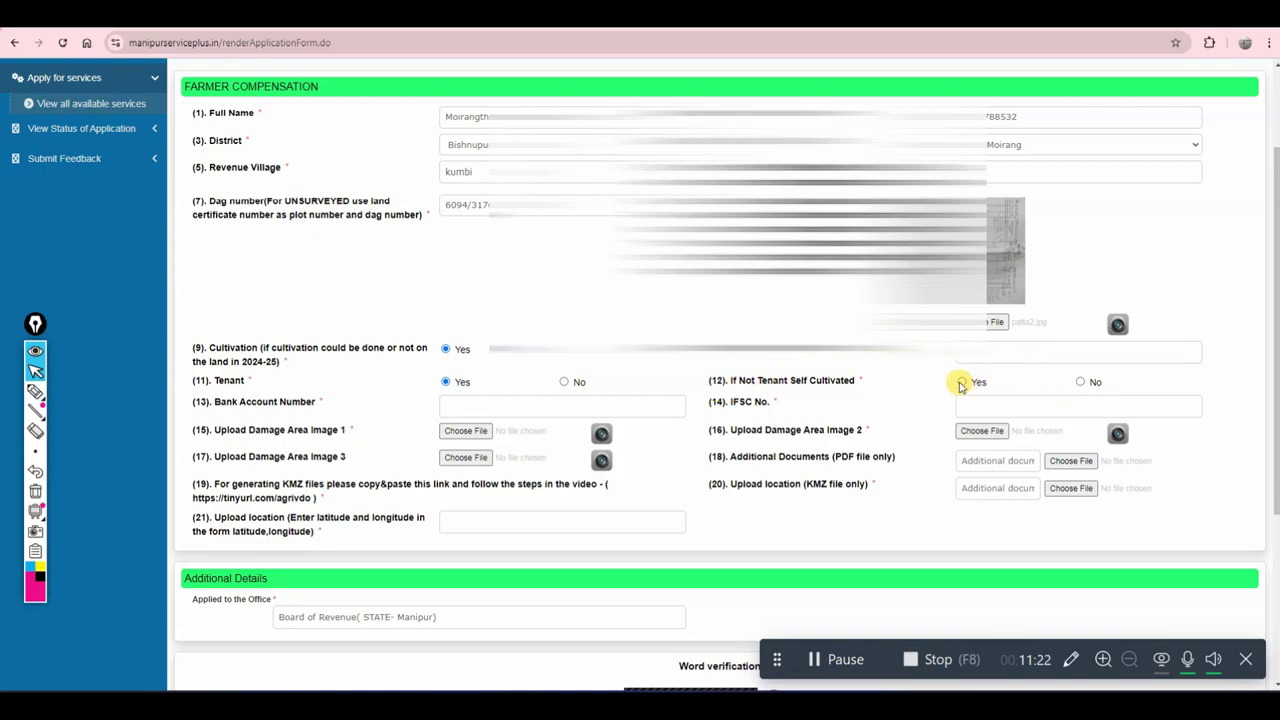
click(962, 381)
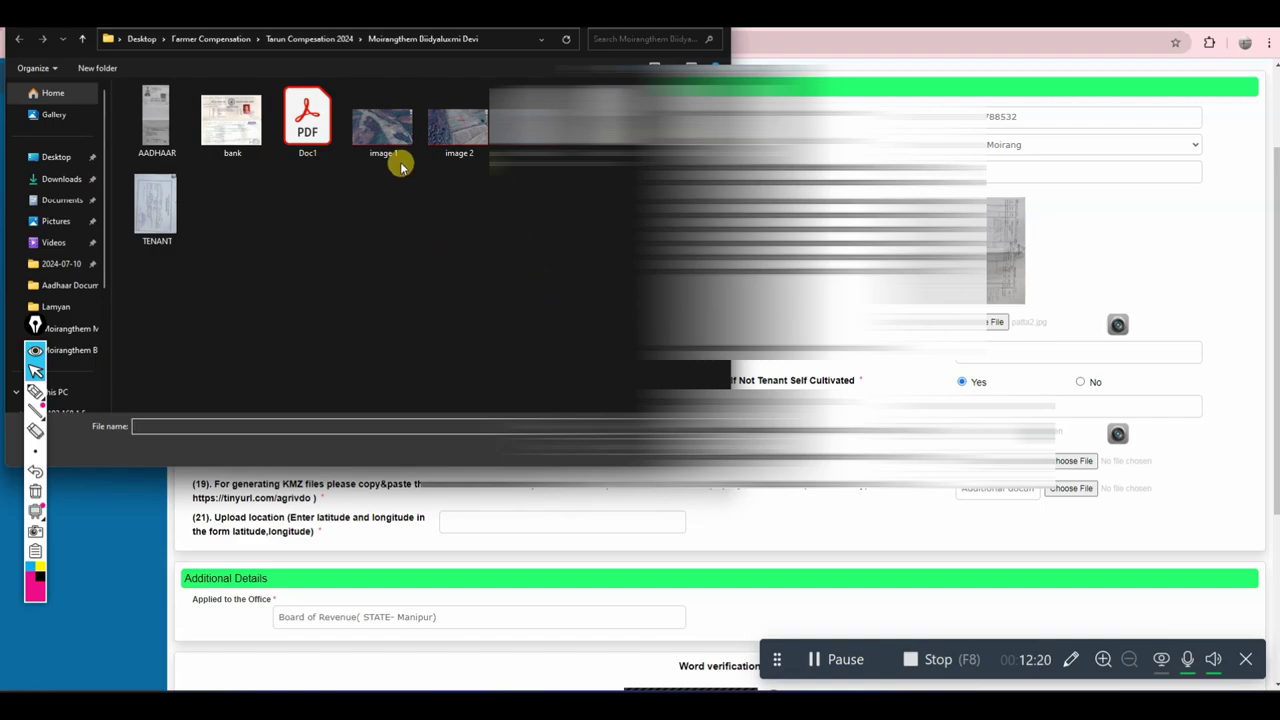
- Attach the file image 1 as Damage Area Image 1 and image 2 as Damage Area Image 2
double_click(395, 148)
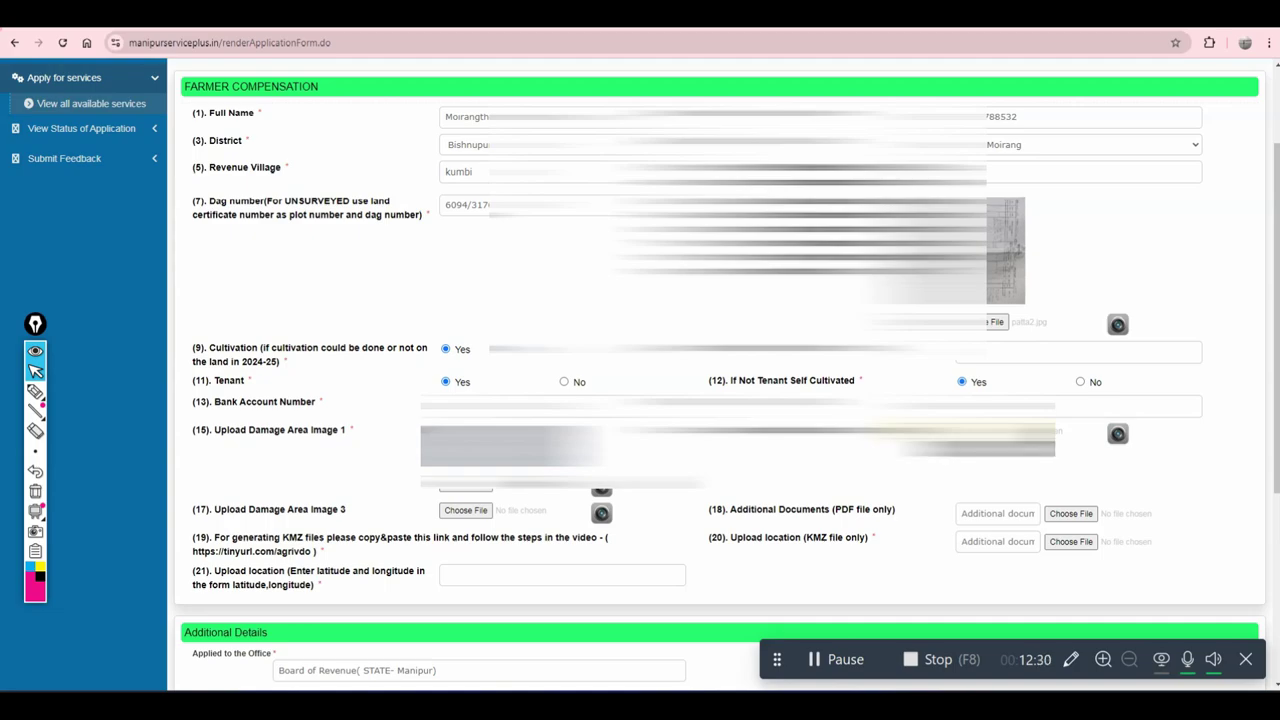
click(465, 510)
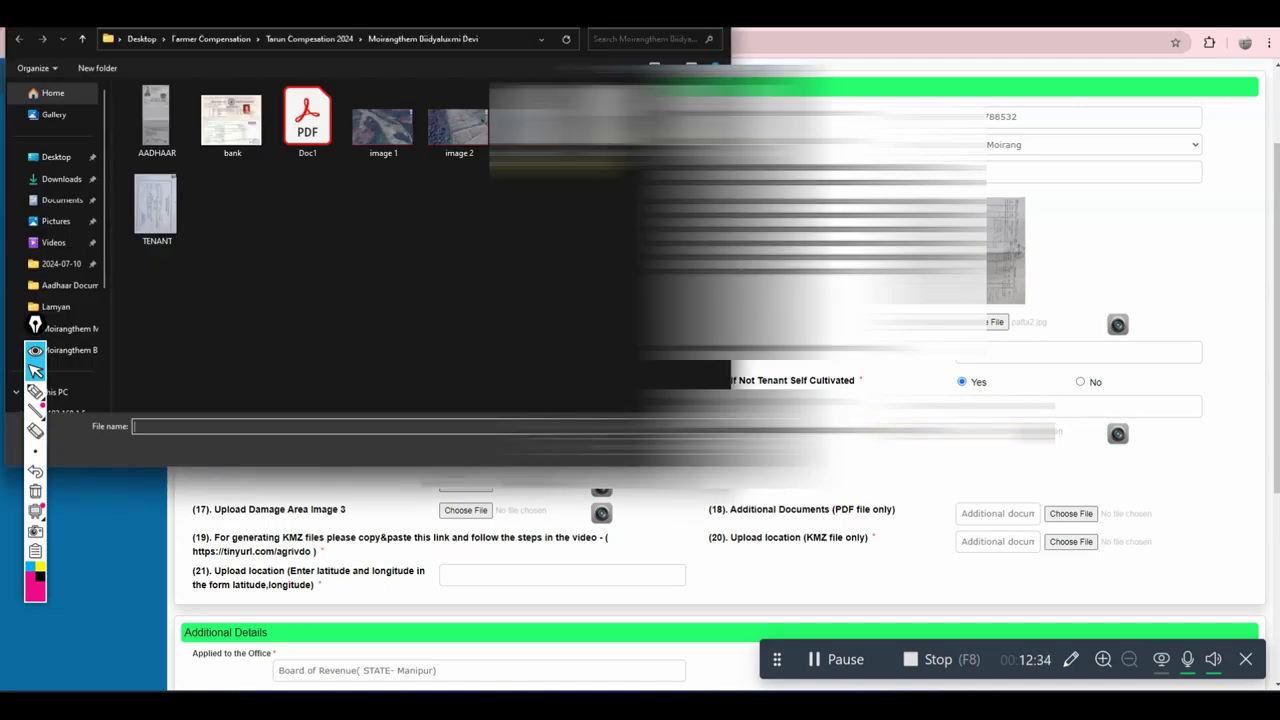
double_click(457, 129)
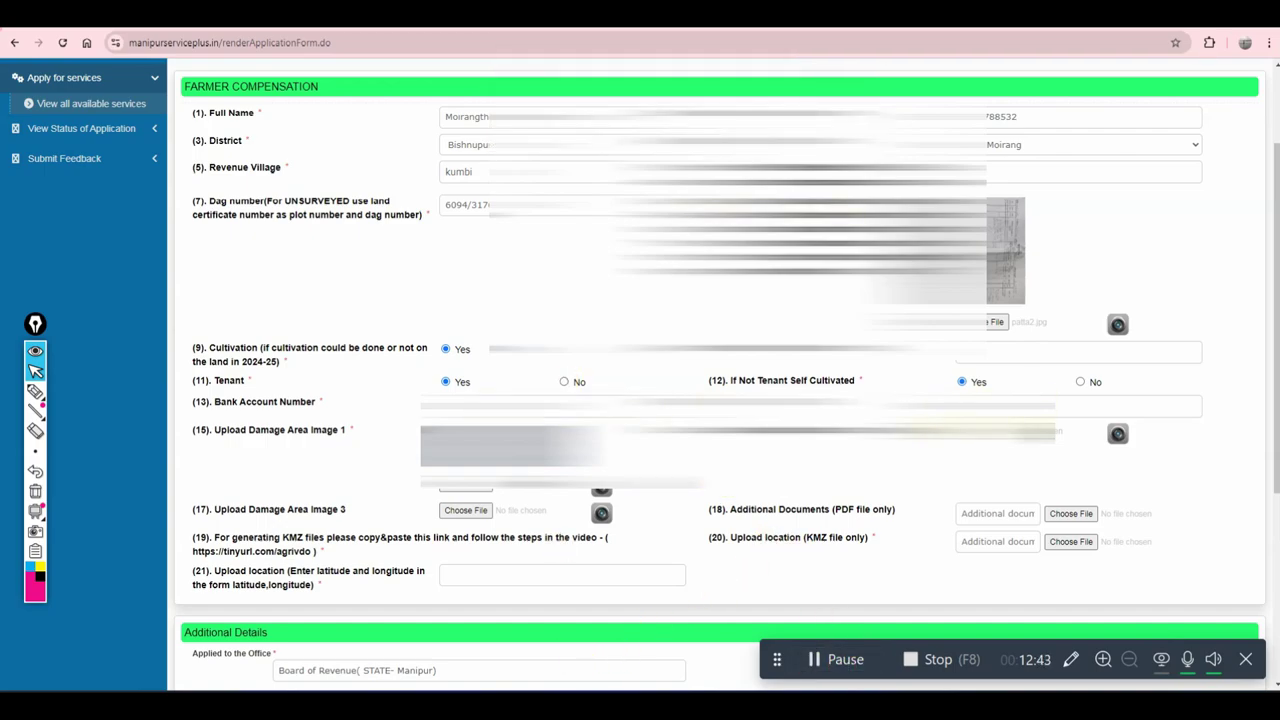
click(985, 431)
double_click(443, 146)
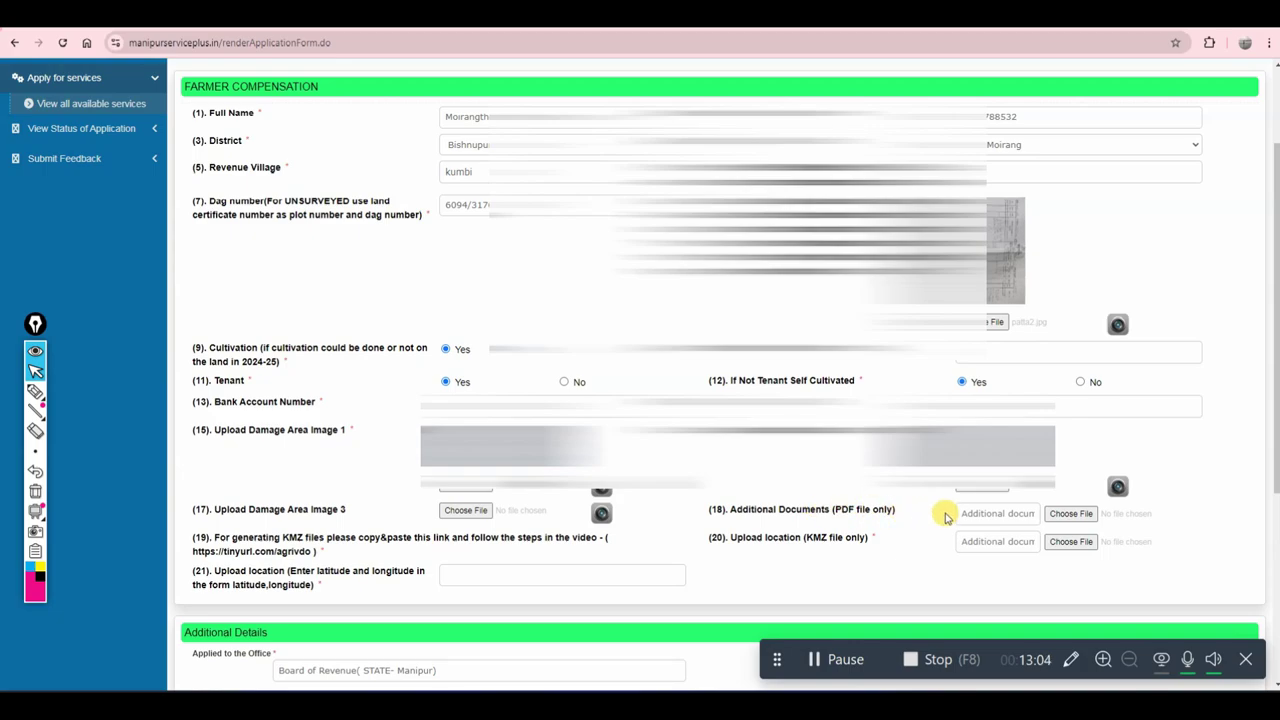
- Attach Doc1.pdf from the applicant's folder as the Additional Documents file
click(1052, 514)
double_click(310, 130)
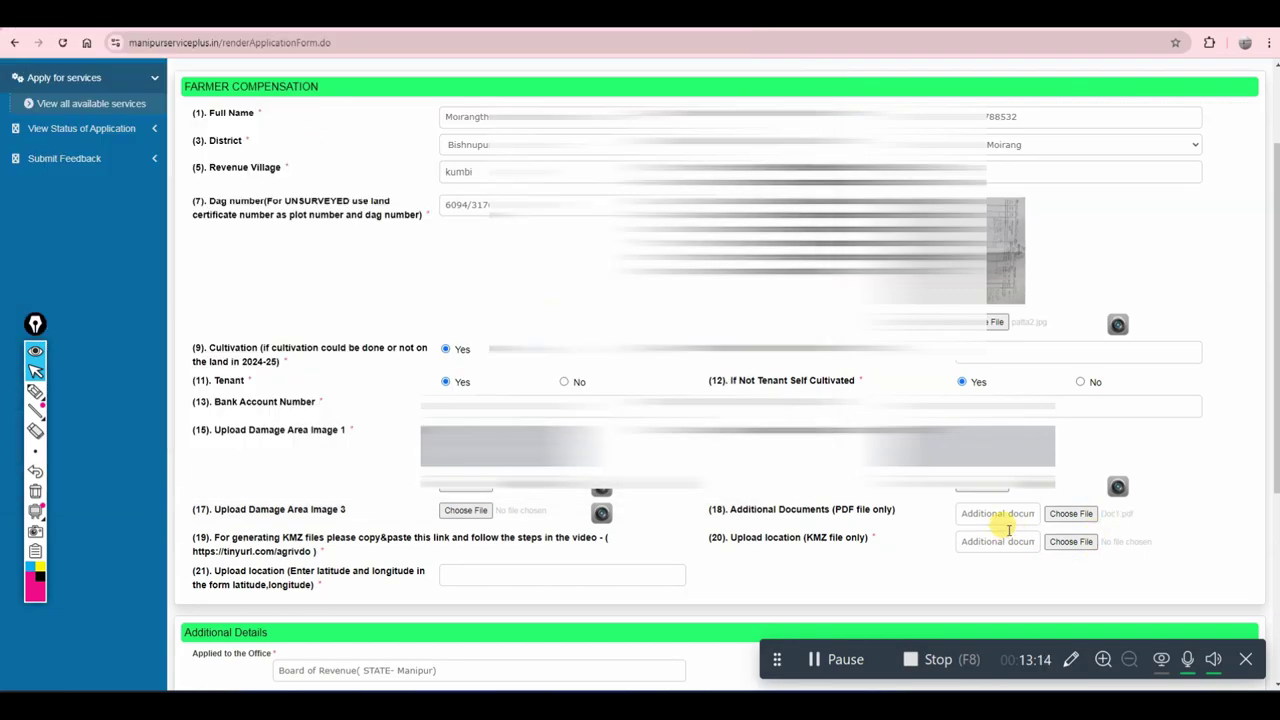
- Switch to Google Earth Pro and open the properties of the applicant's land placemark saved in My Places
scroll(416, 530, down, 1)
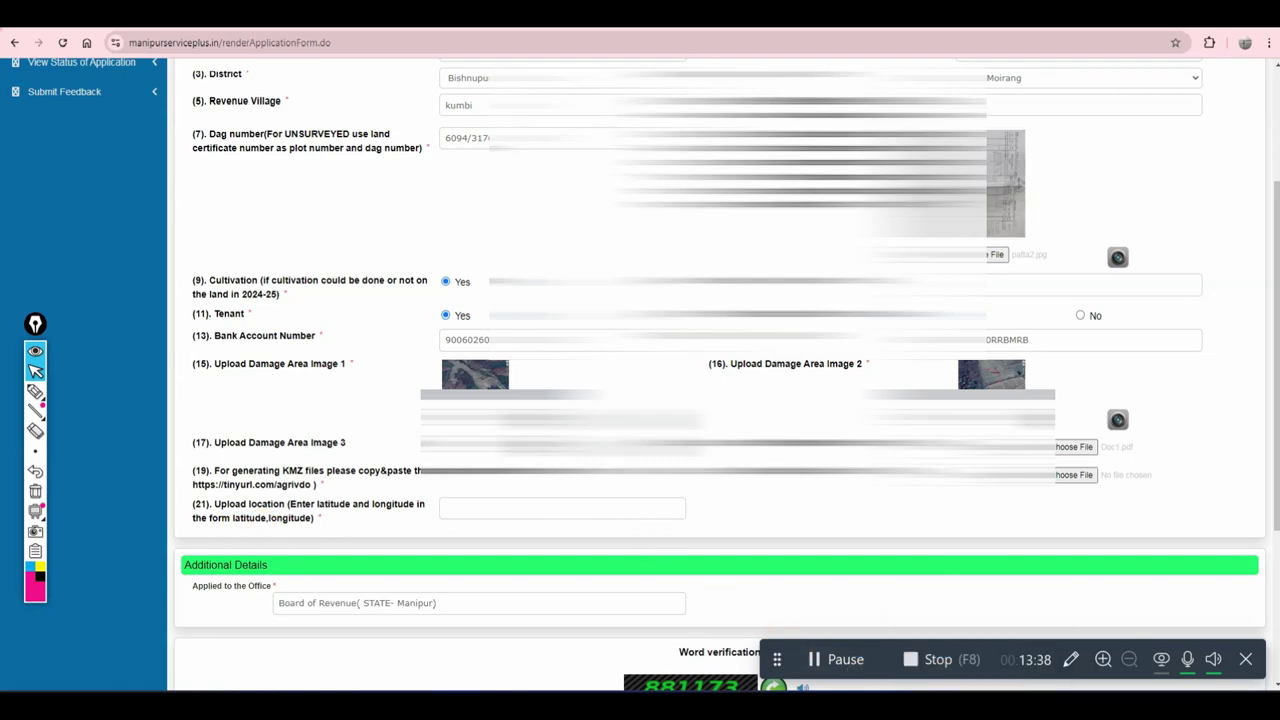
mouse_move(981, 708)
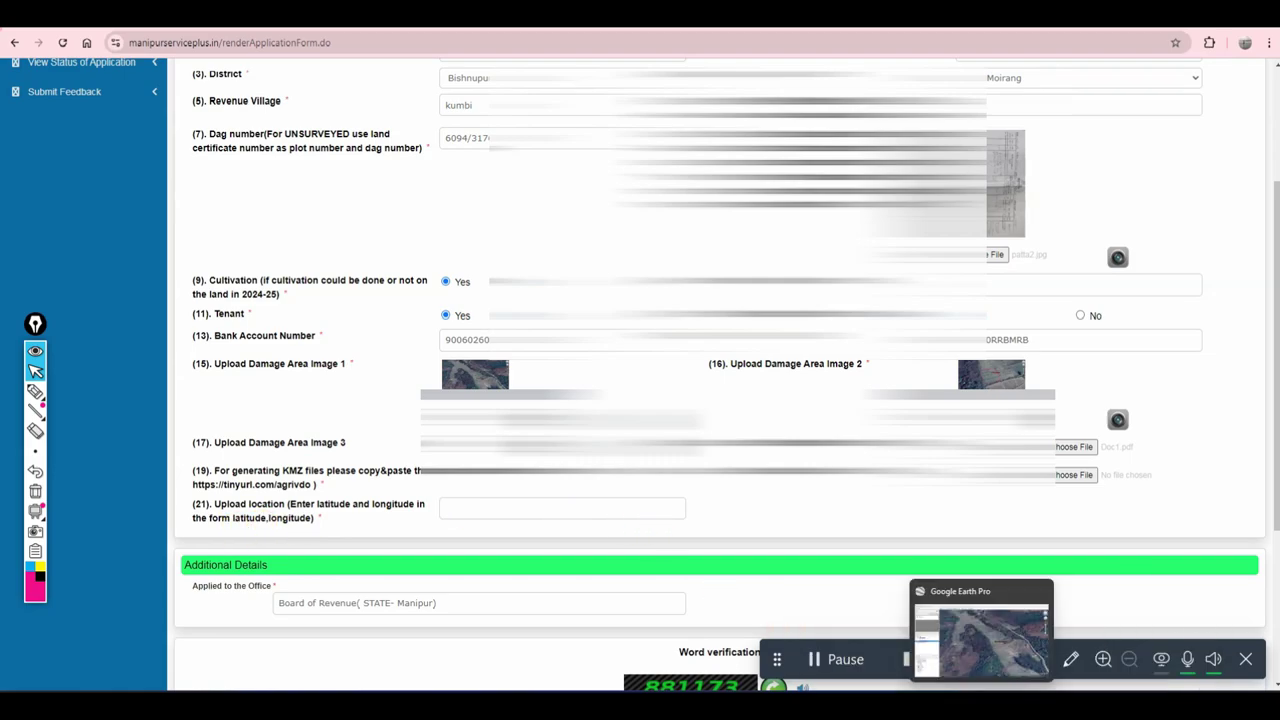
click(980, 635)
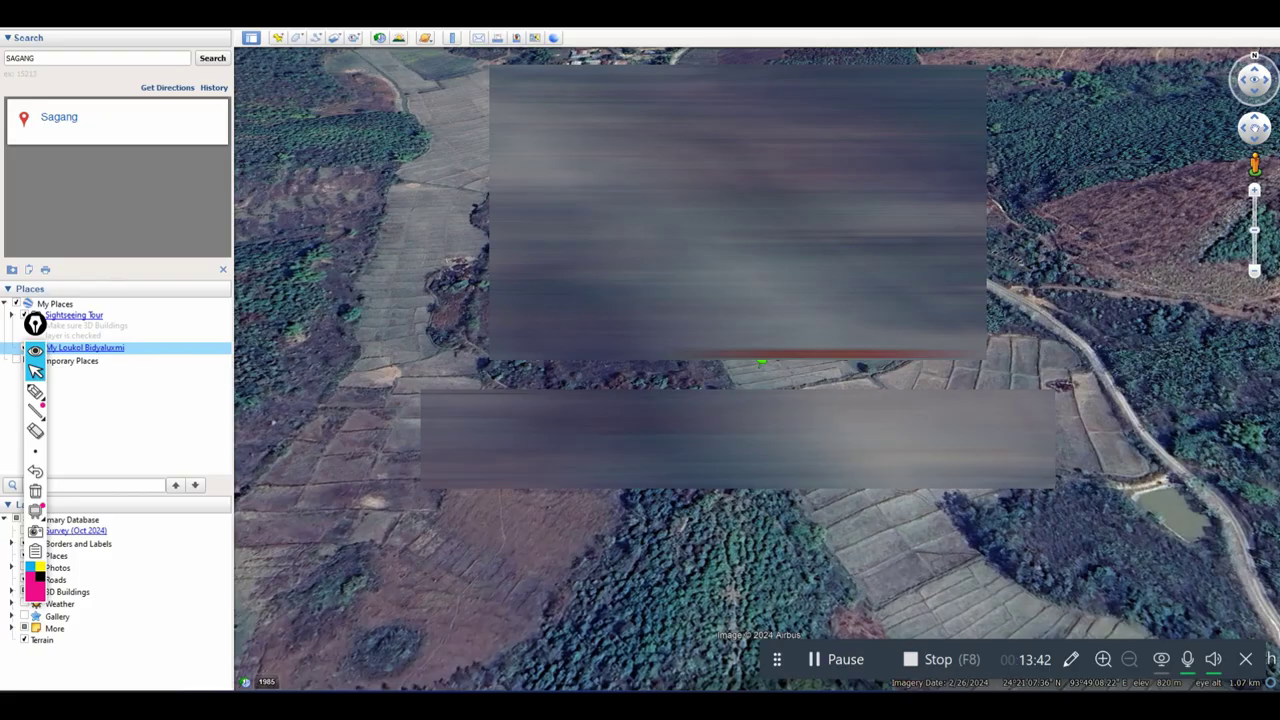
click(90, 350)
right_click(90, 350)
click(130, 549)
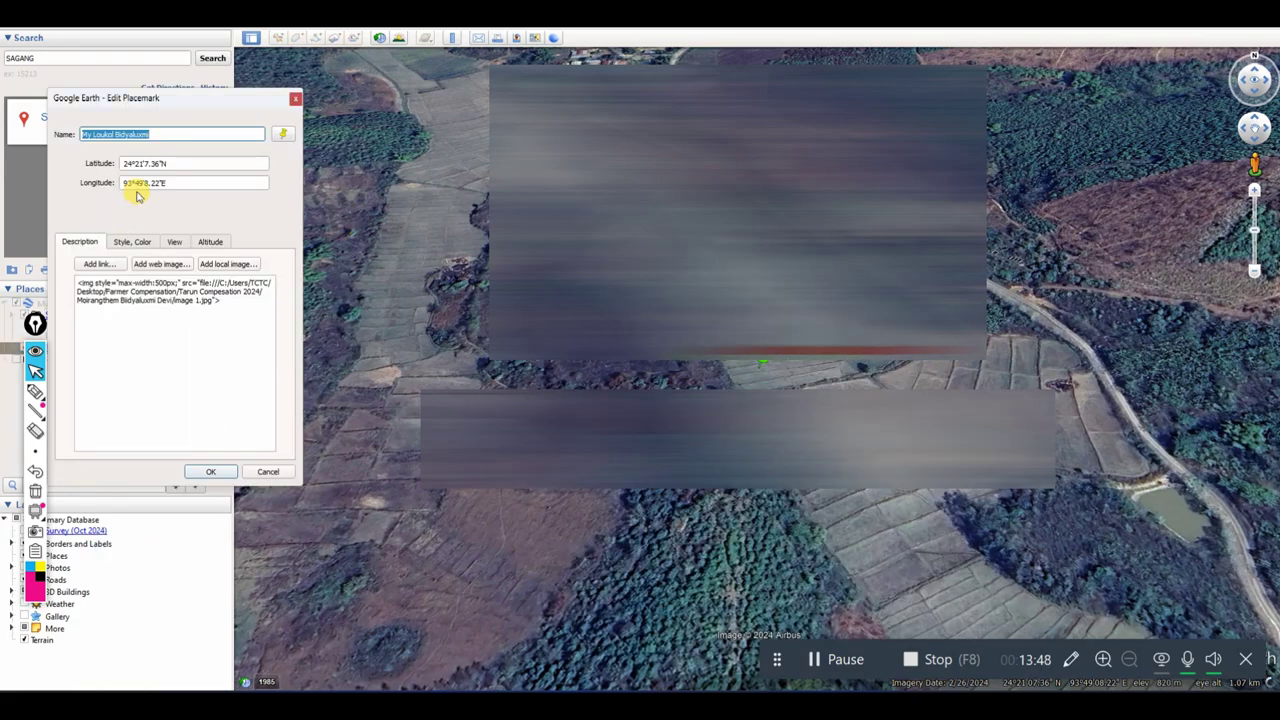
- Copy the placemark's latitude, 24°21'7.36"N, into the latitude and longitude field of the ServicePlus application form in the browser
key(Tab)
key(ctrl+c)
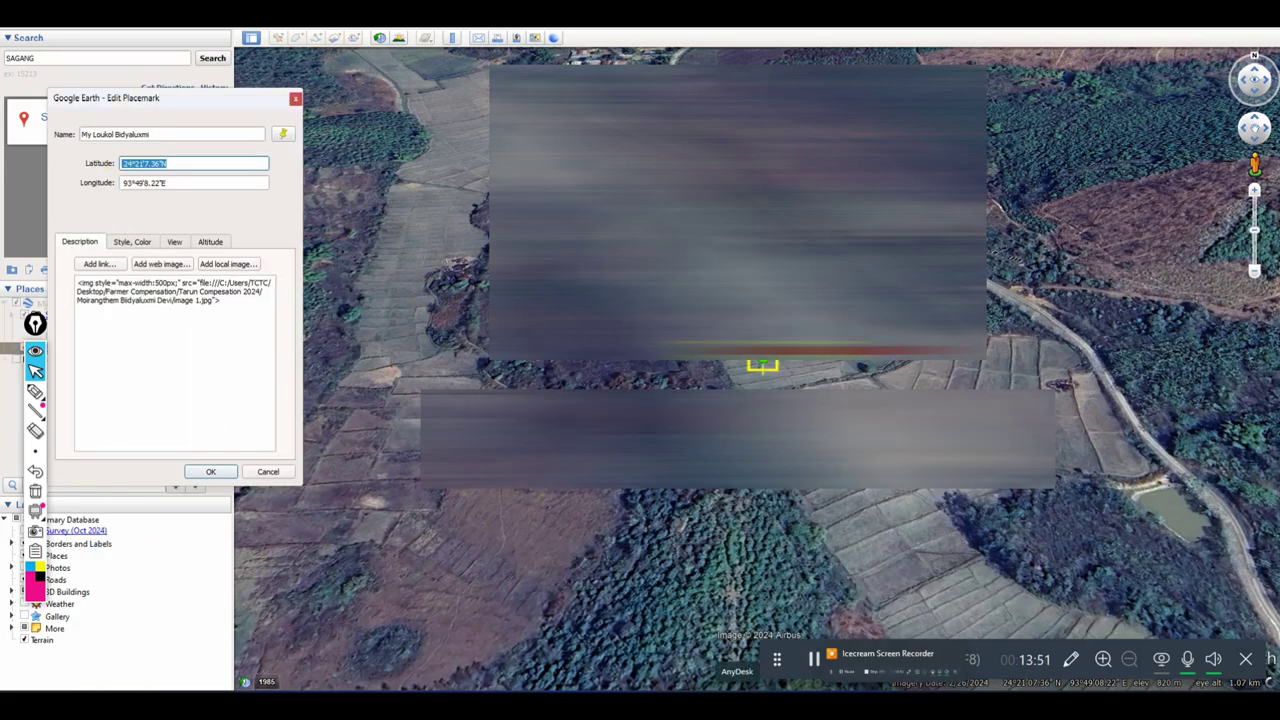
key(alt+Tab)
click(487, 510)
key(ctrl+v)
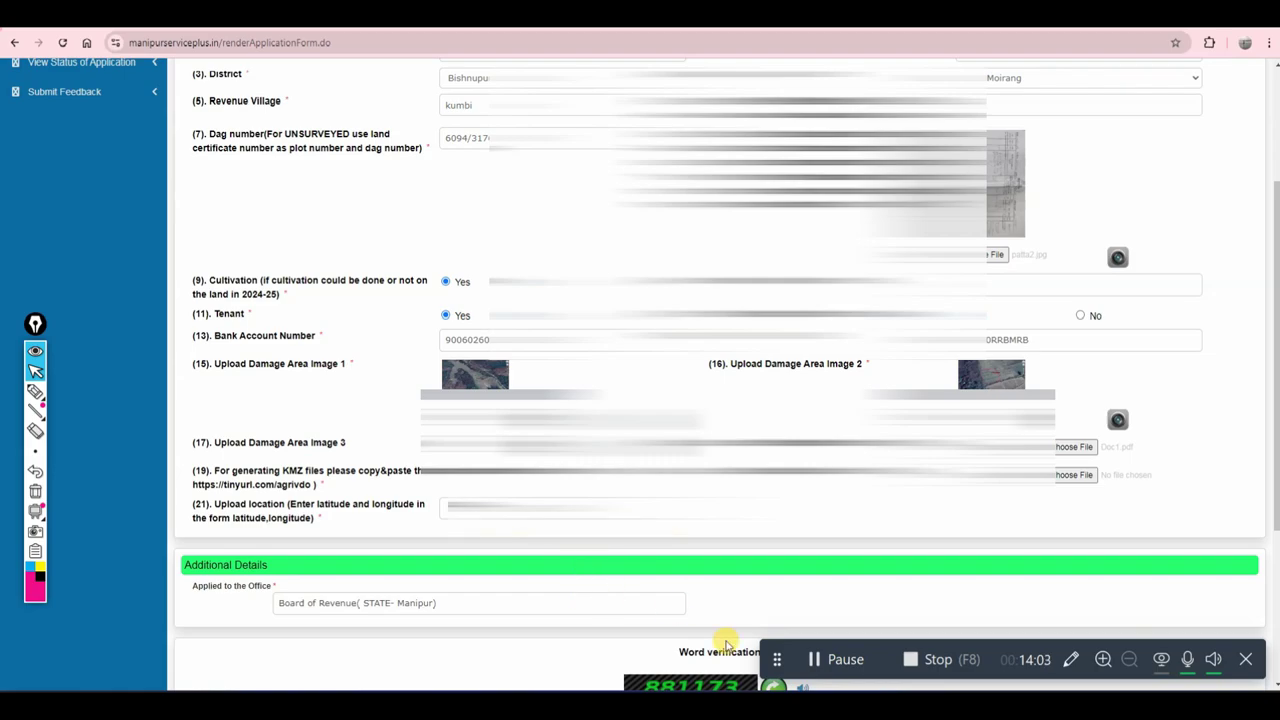
- Copy the longitude 93°49'8.22"E from the Google Earth placemark and add it after the latitude in the form, joined by "and"
mouse_move(687, 712)
key(alt+Tab)
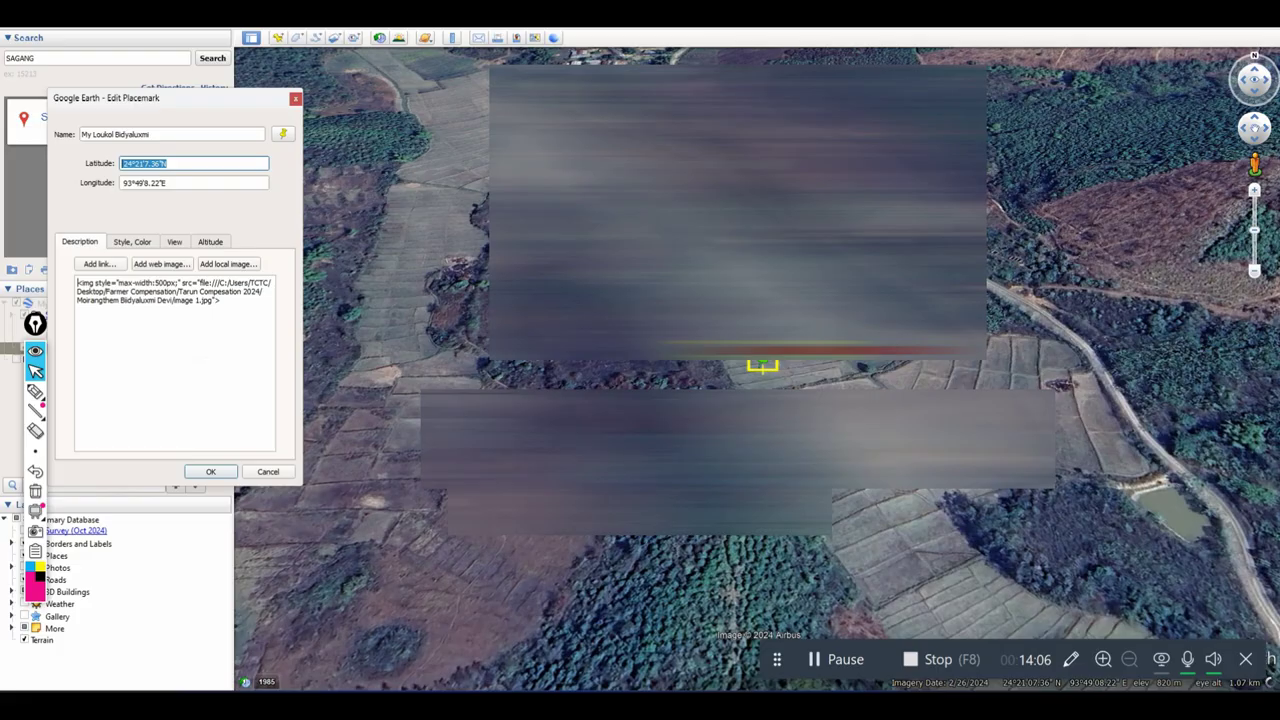
drag(171, 182, 118, 186)
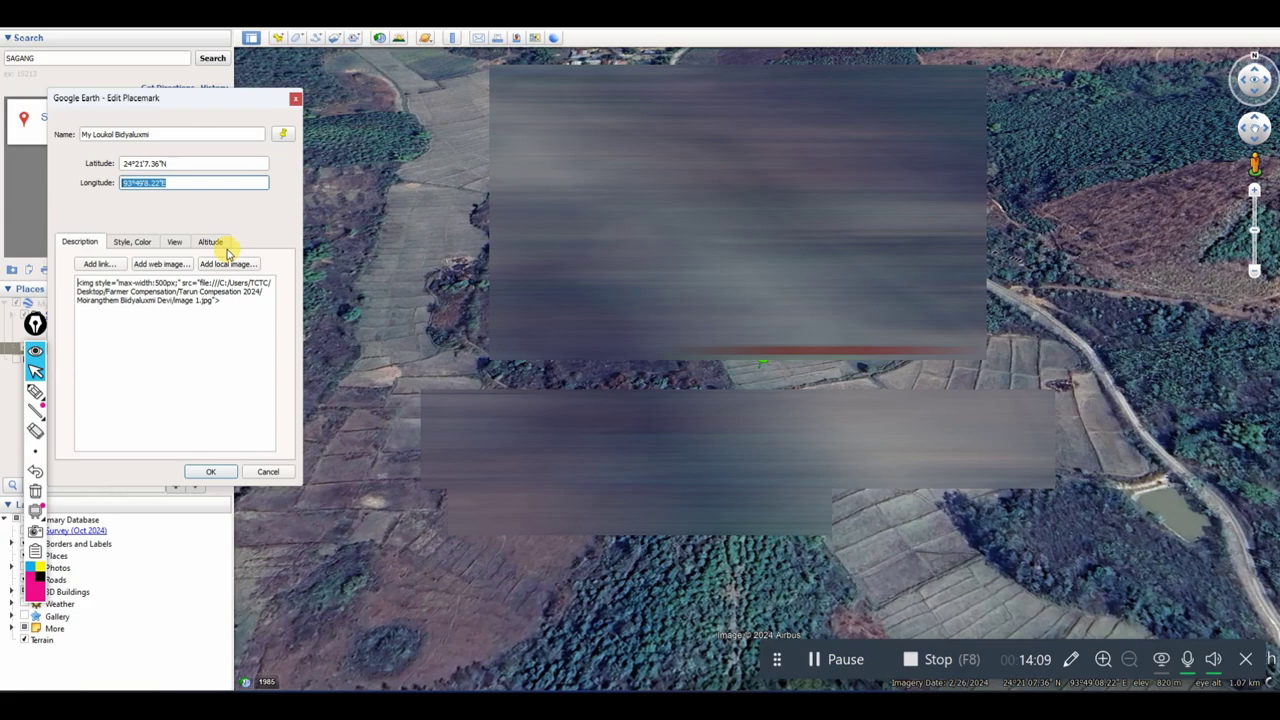
click(629, 635)
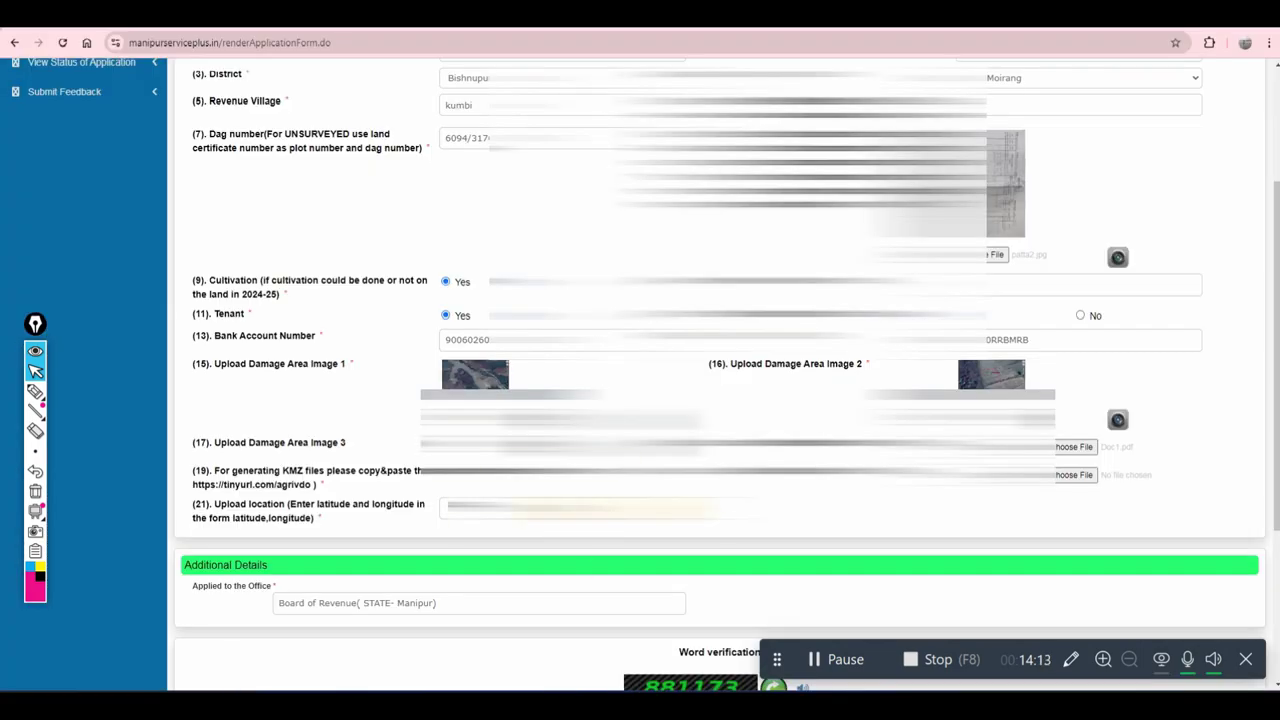
key(ctrl+v)
- Attach the placemark's KMZ file from the applicant's document folder as the Upload location (KMZ file only) document
click(960, 610)
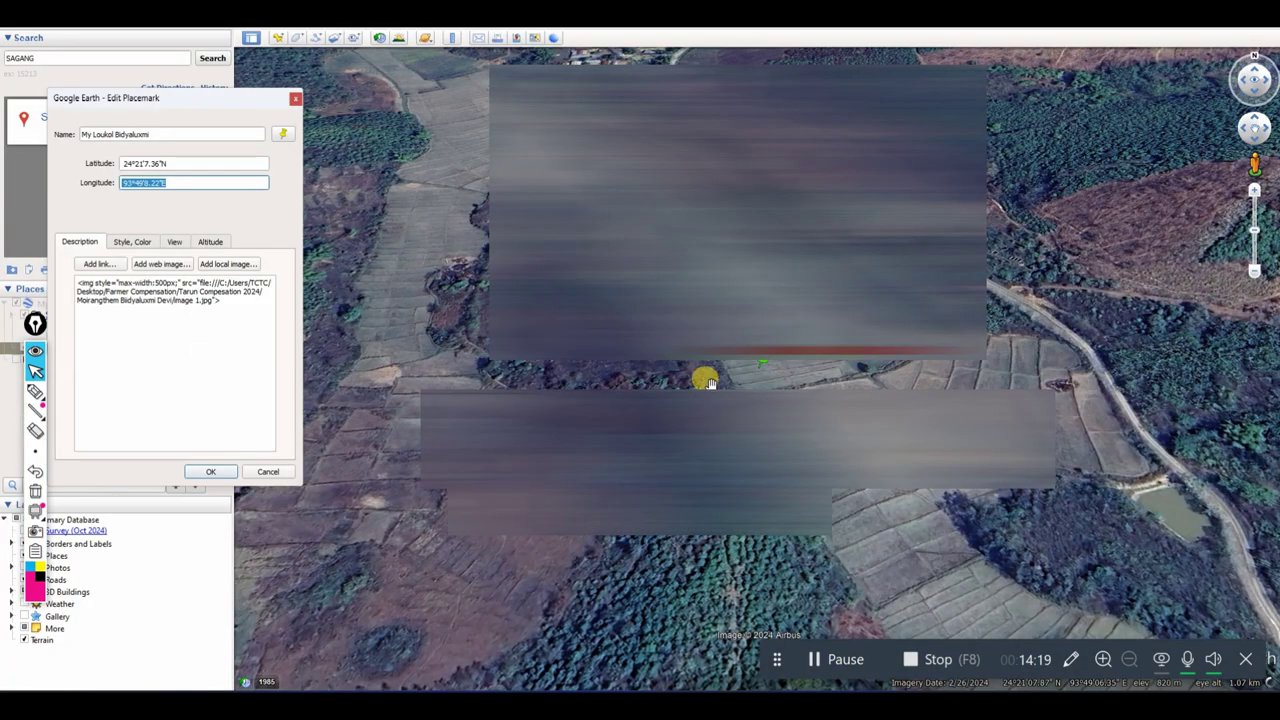
mouse_move(686, 705)
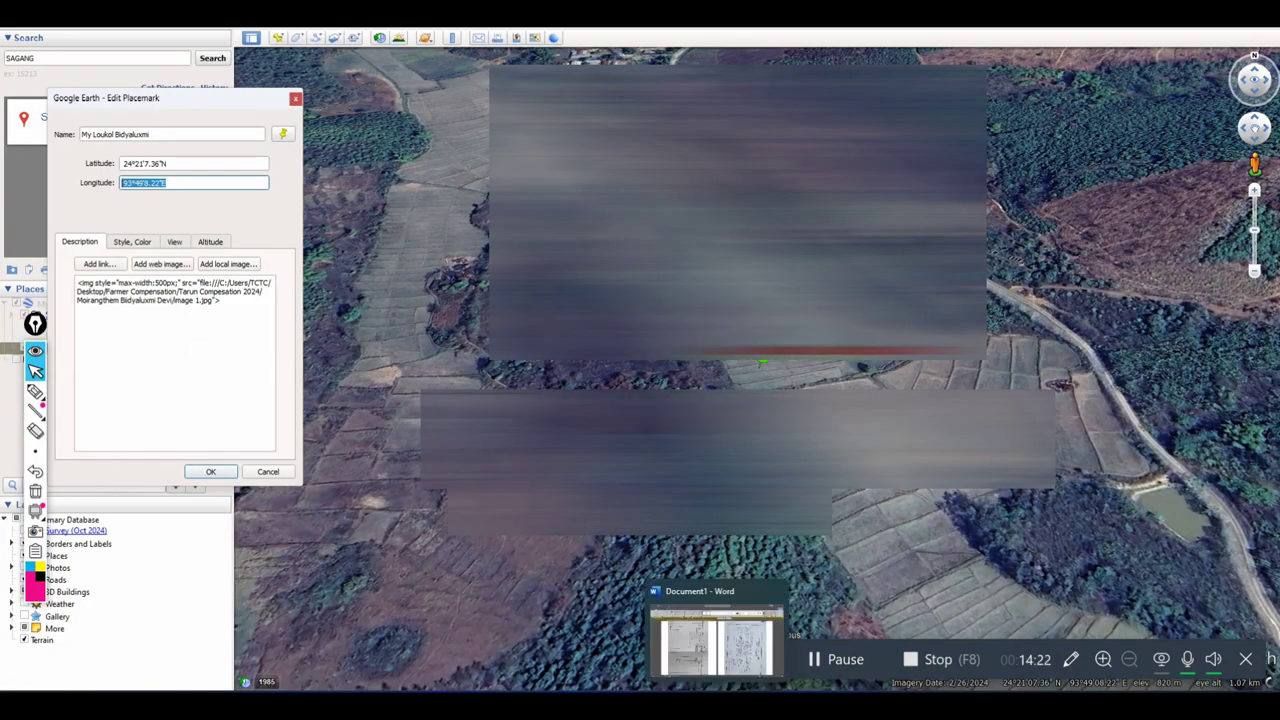
click(686, 630)
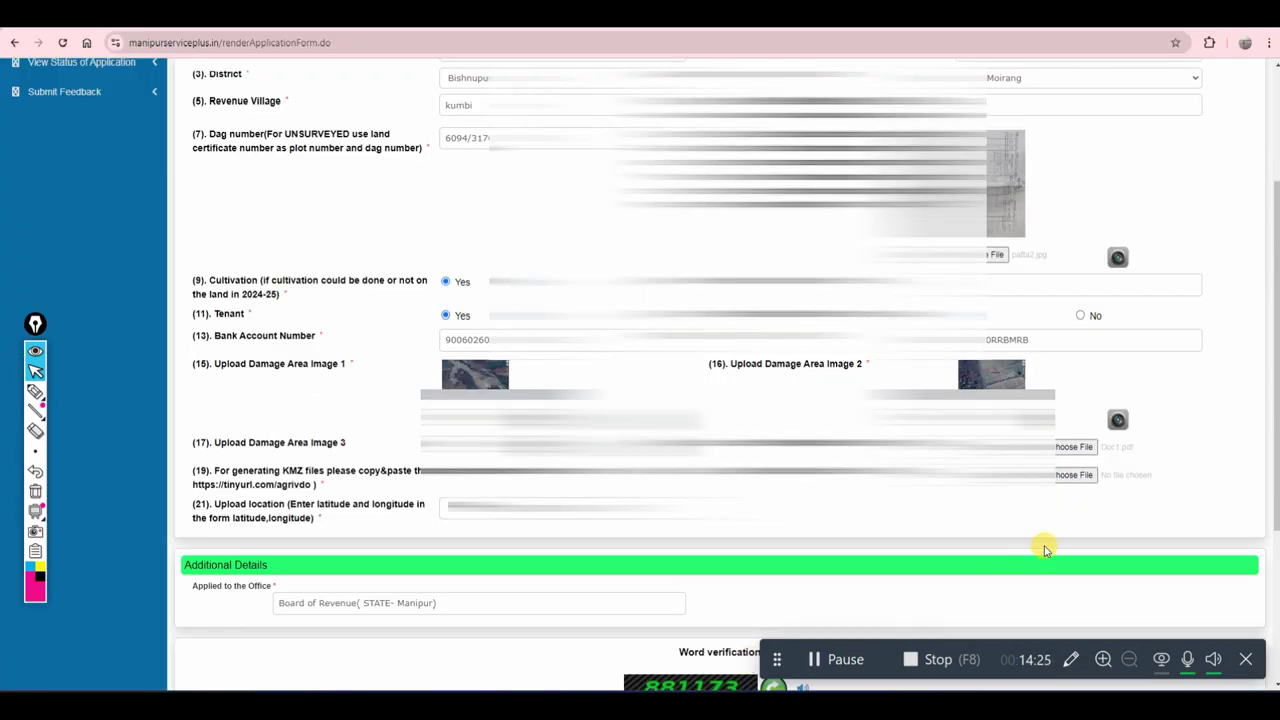
click(1062, 477)
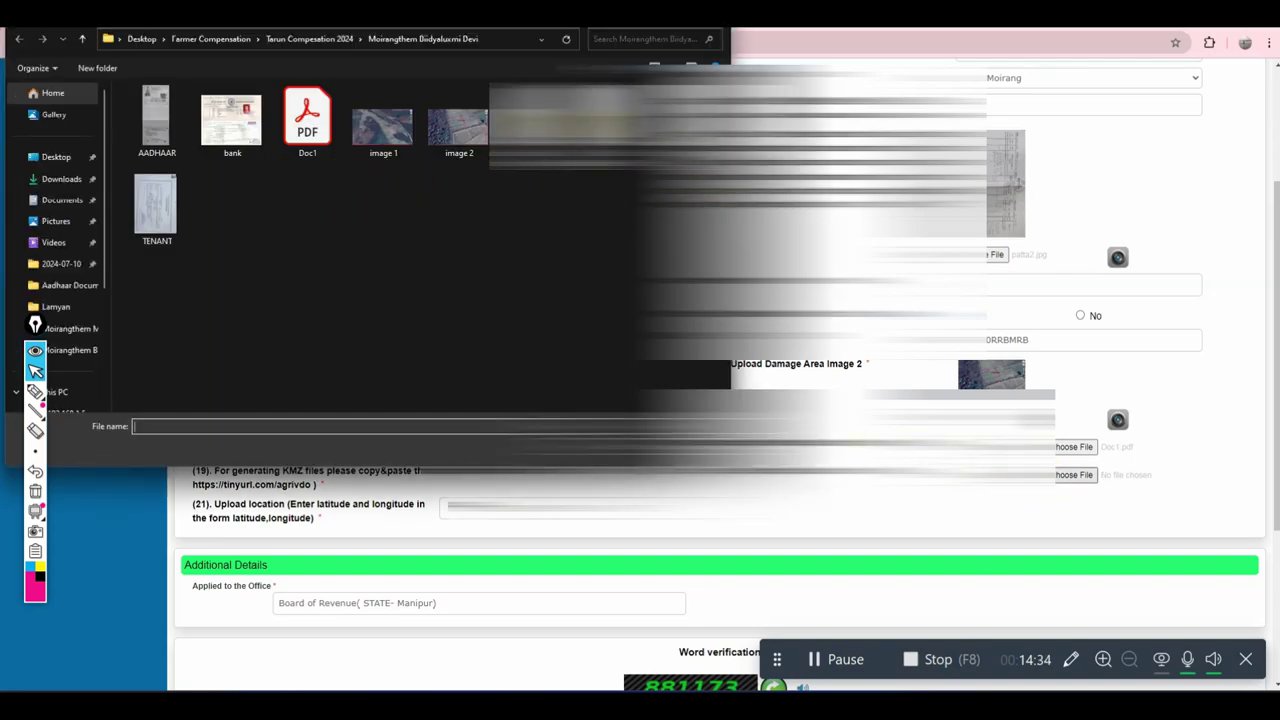
key(Escape)
- Enter the word verification characters, check the completed form entries and submit the form for preview
scroll(514, 551, down, 2)
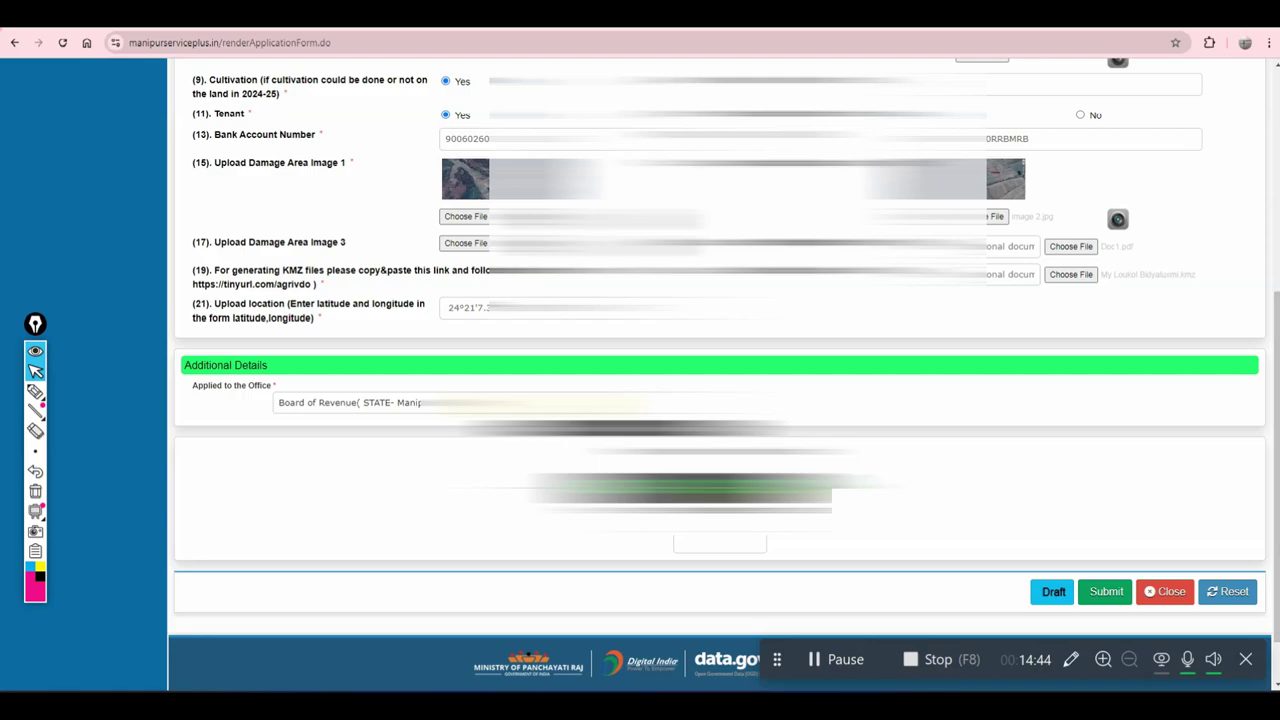
click(704, 544)
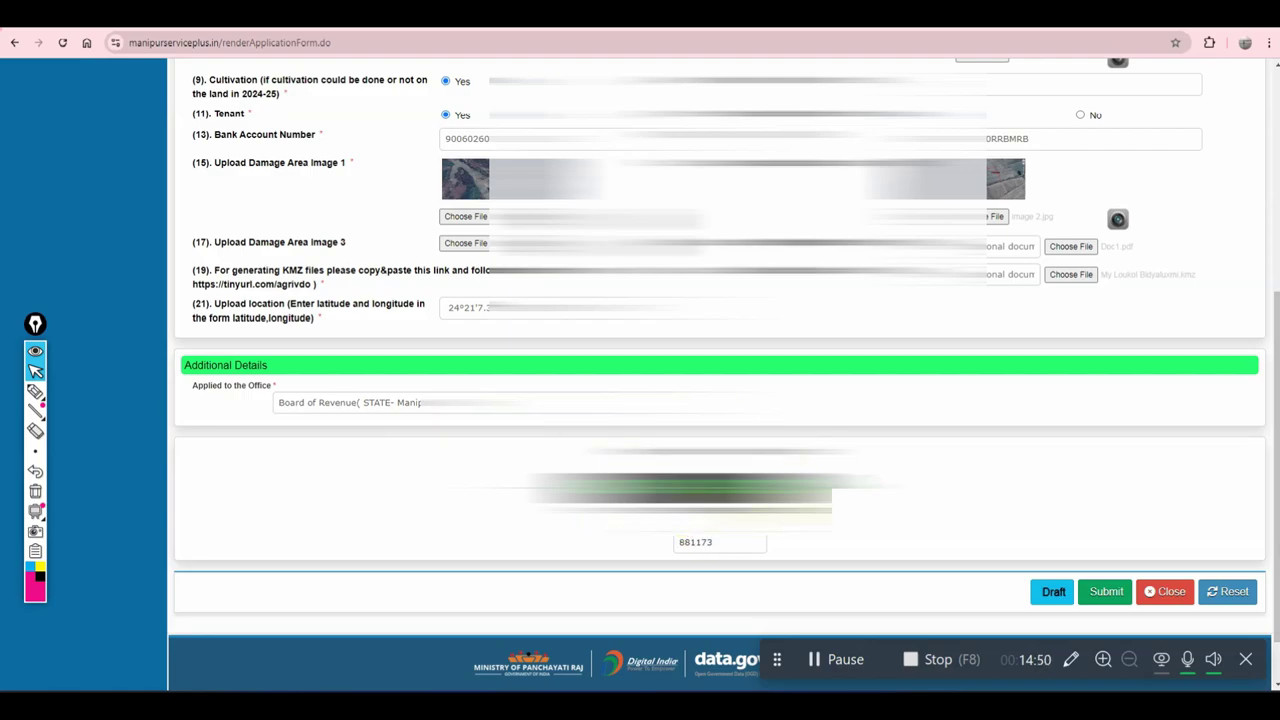
scroll(480, 330, up, 4)
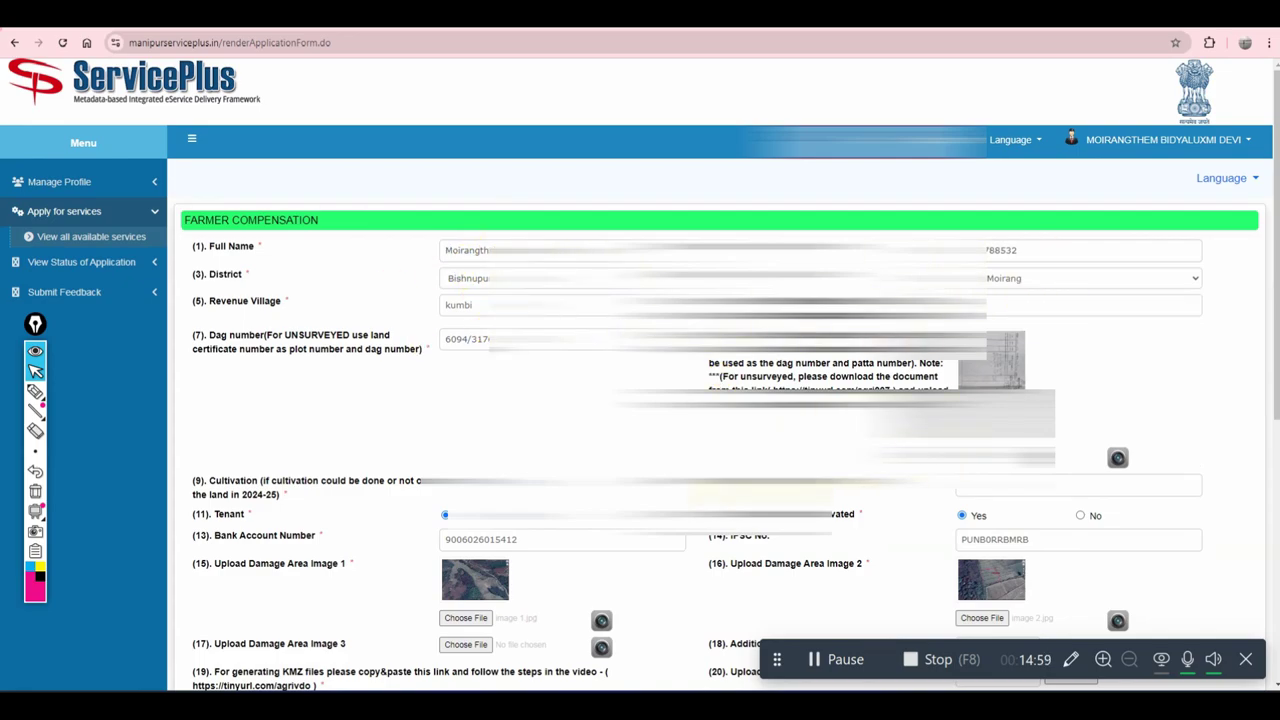
scroll(760, 495, down, 2)
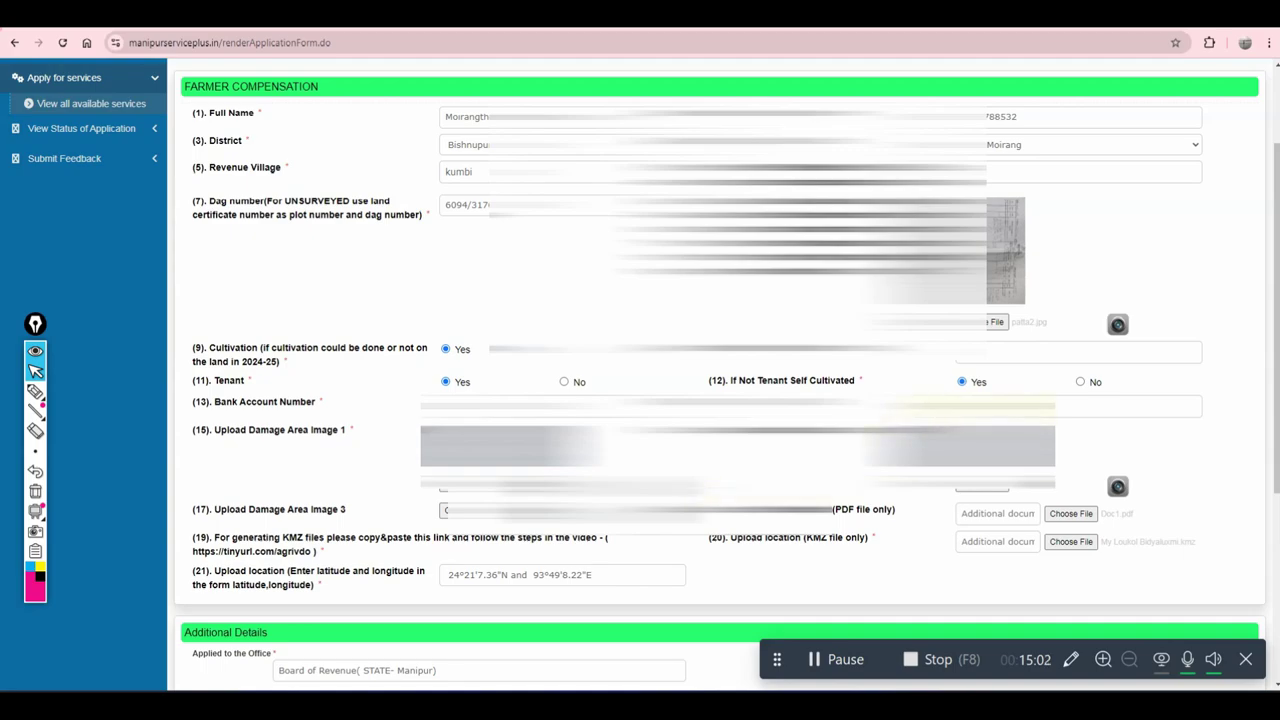
scroll(685, 537, down, 3)
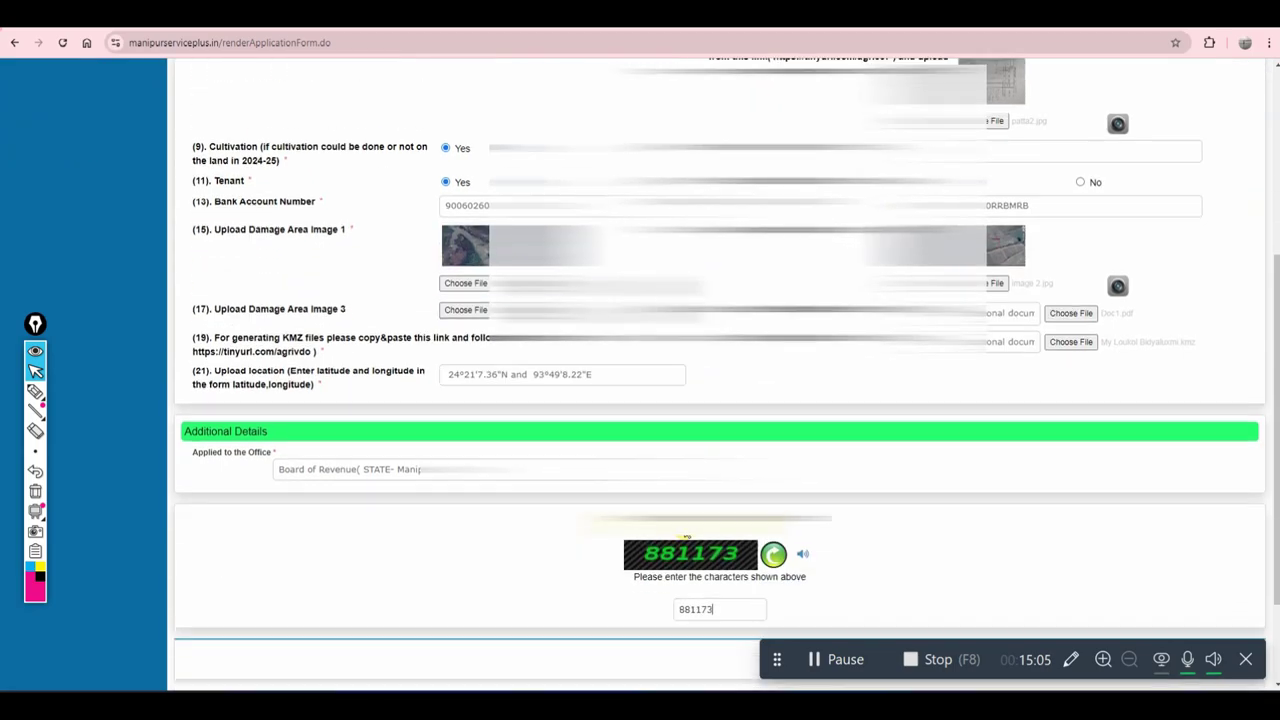
scroll(686, 537, down, 2)
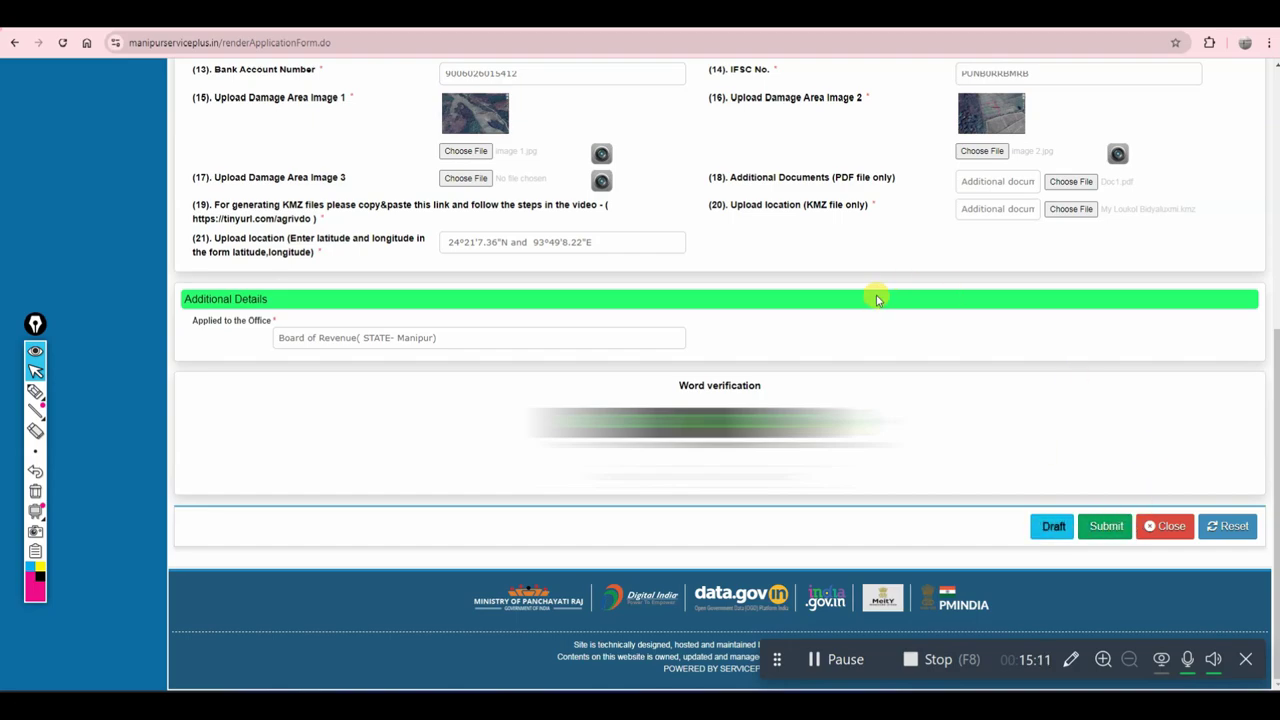
click(1113, 530)
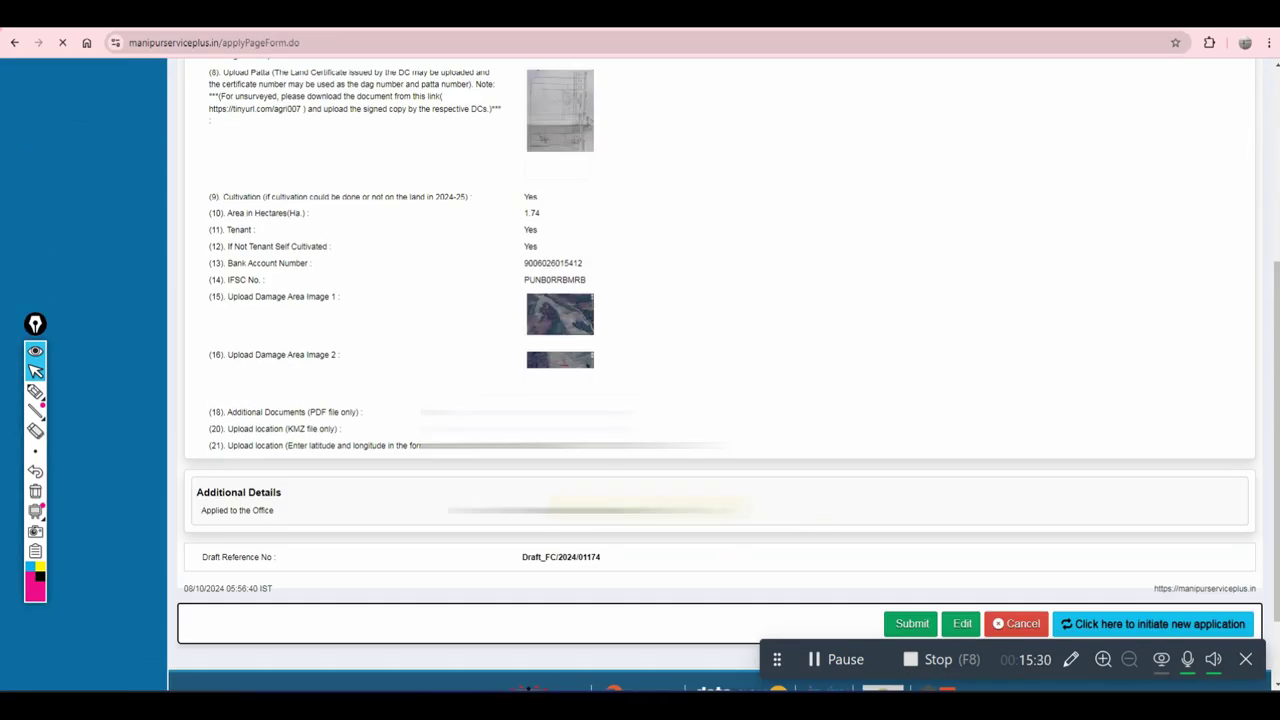
- Review all details in the Farmer Compensation application preview and submit the application
scroll(420, 330, down, 2)
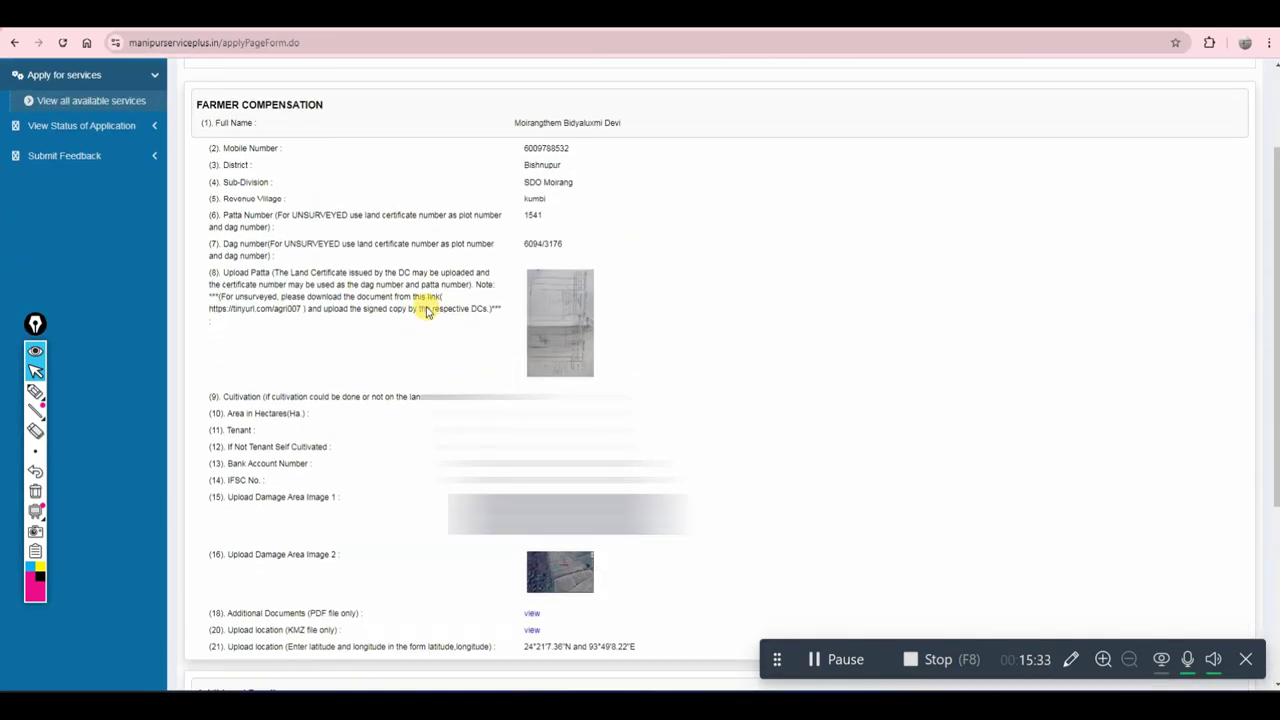
scroll(949, 331, down, 3)
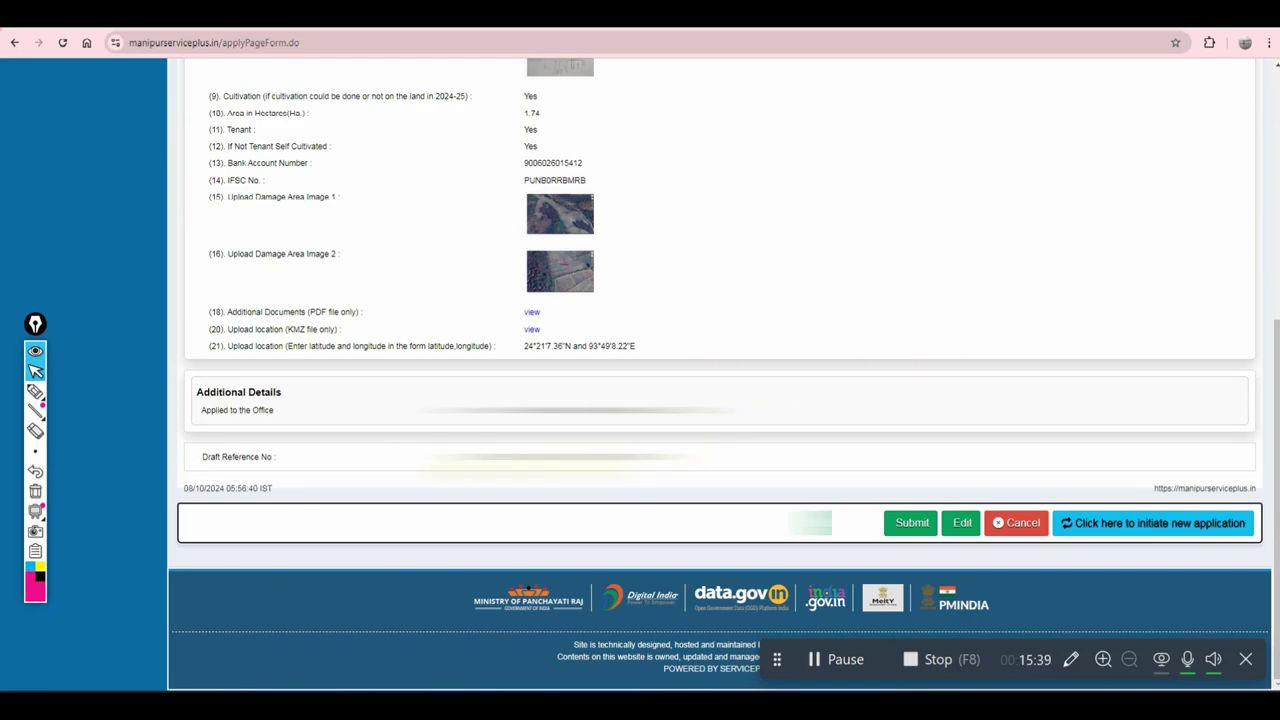
scroll(720, 400, up, 5)
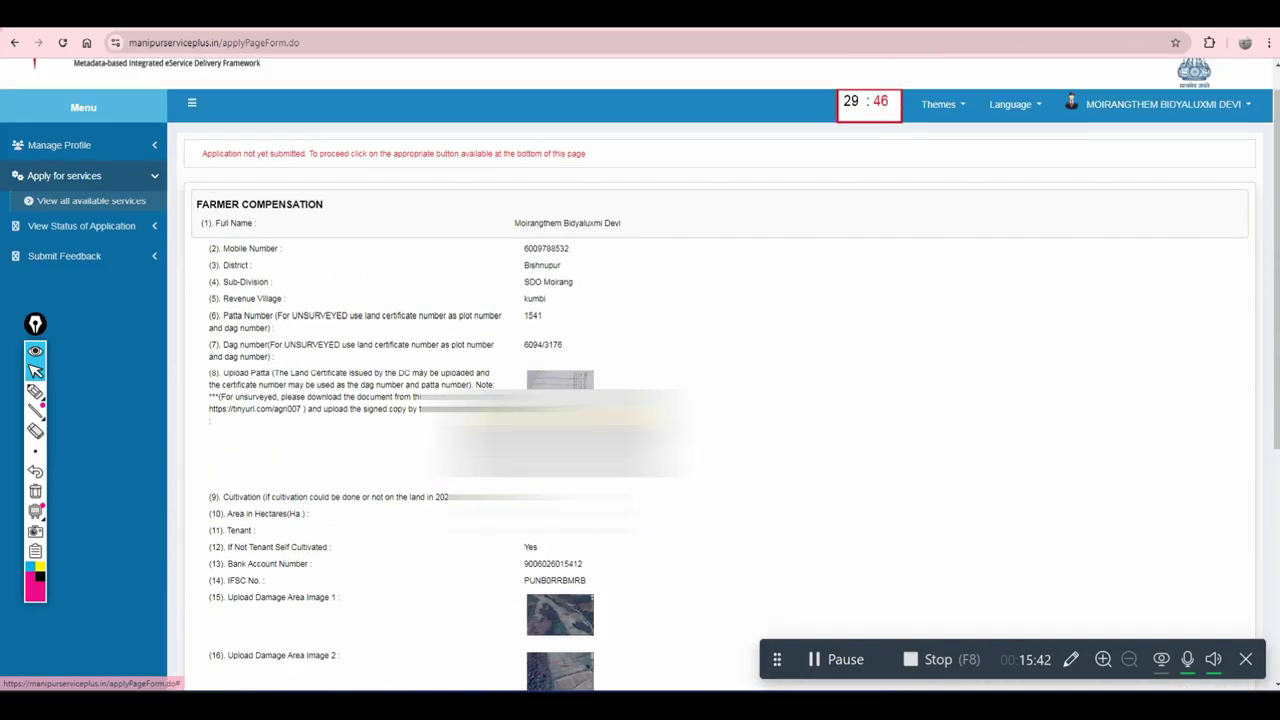
scroll(903, 528, down, 5)
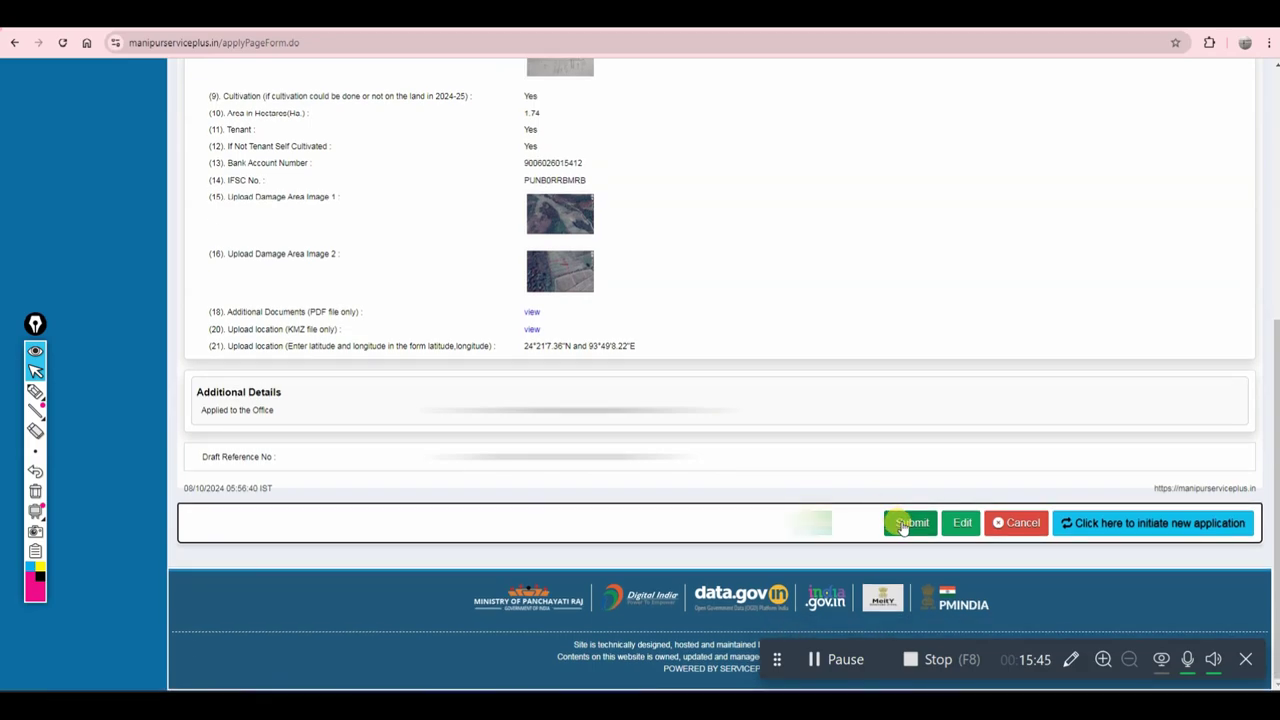
click(903, 524)
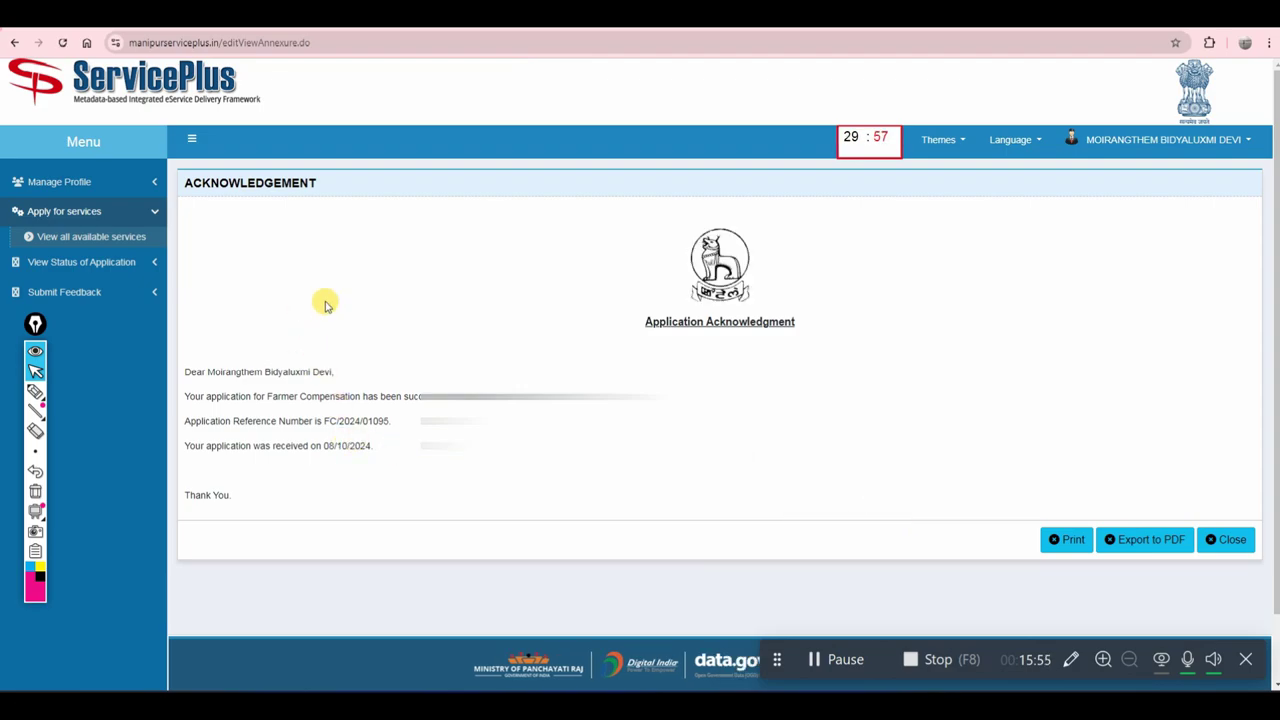
- Export the application acknowledgement as a PDF into the applicant's folder under Tarun Compesation 2024 and close the acknowledgement
click(1143, 540)
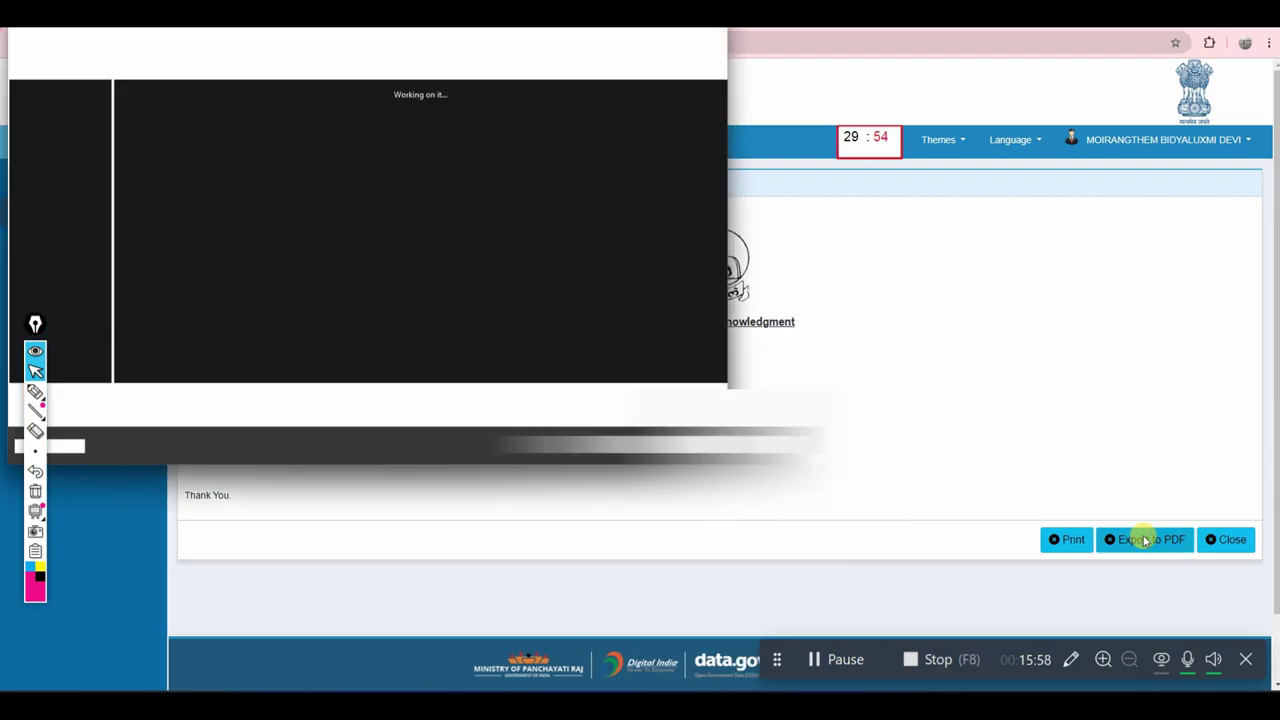
click(320, 40)
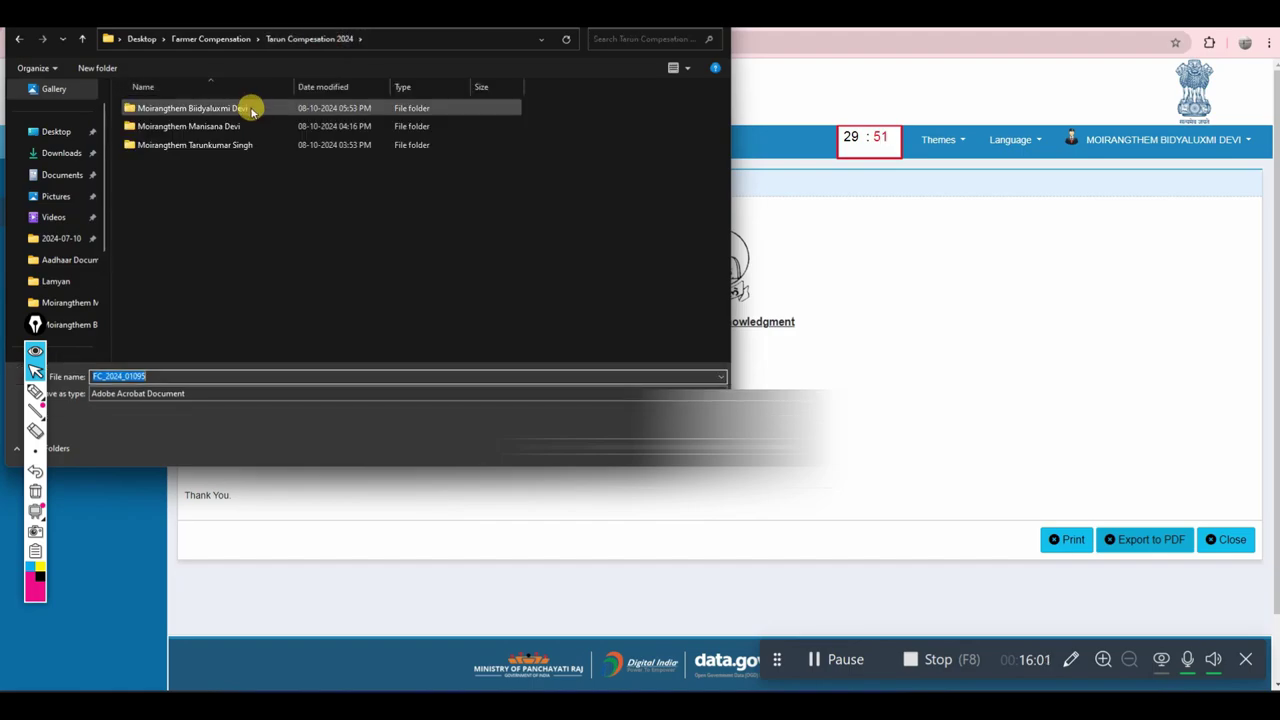
double_click(255, 117)
click(621, 447)
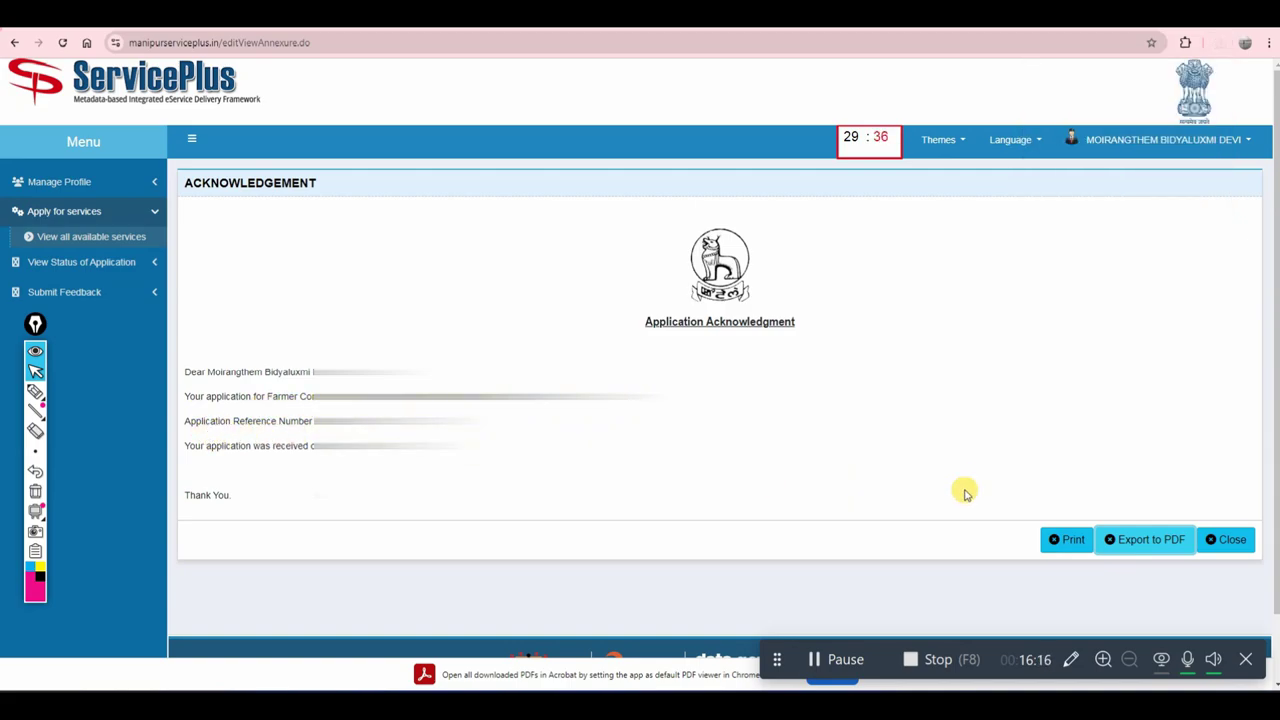
click(1226, 545)
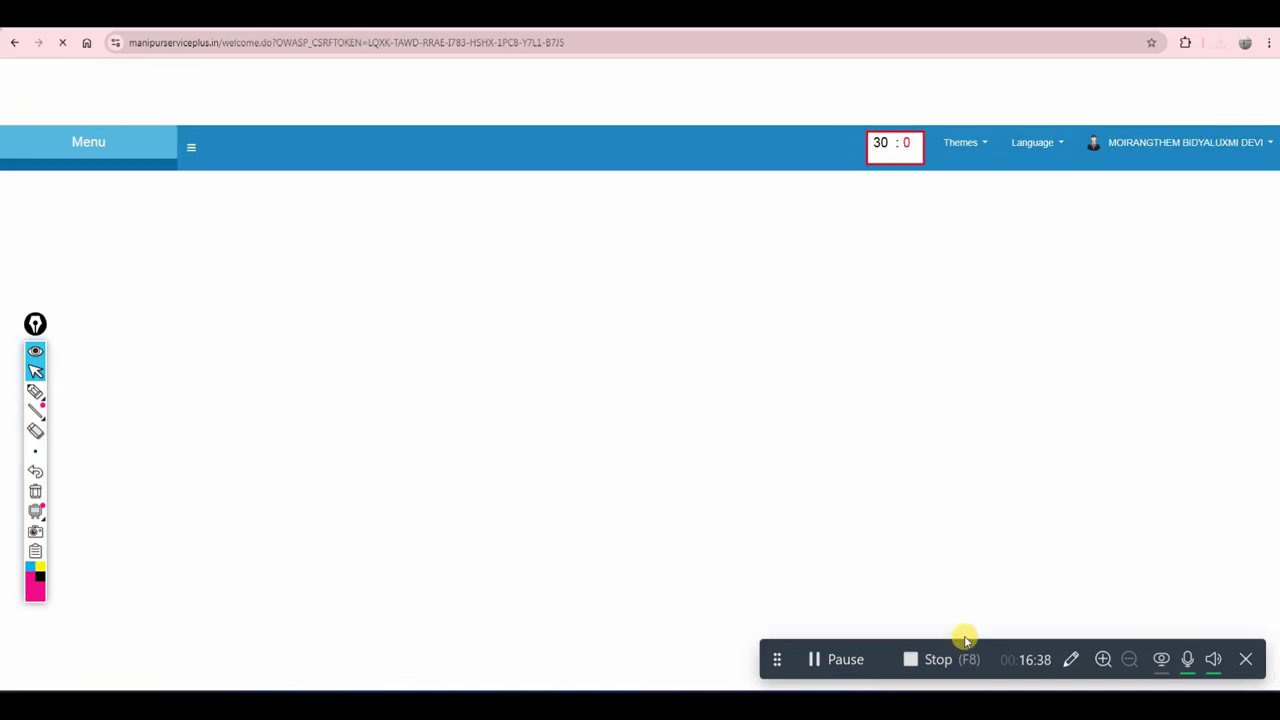